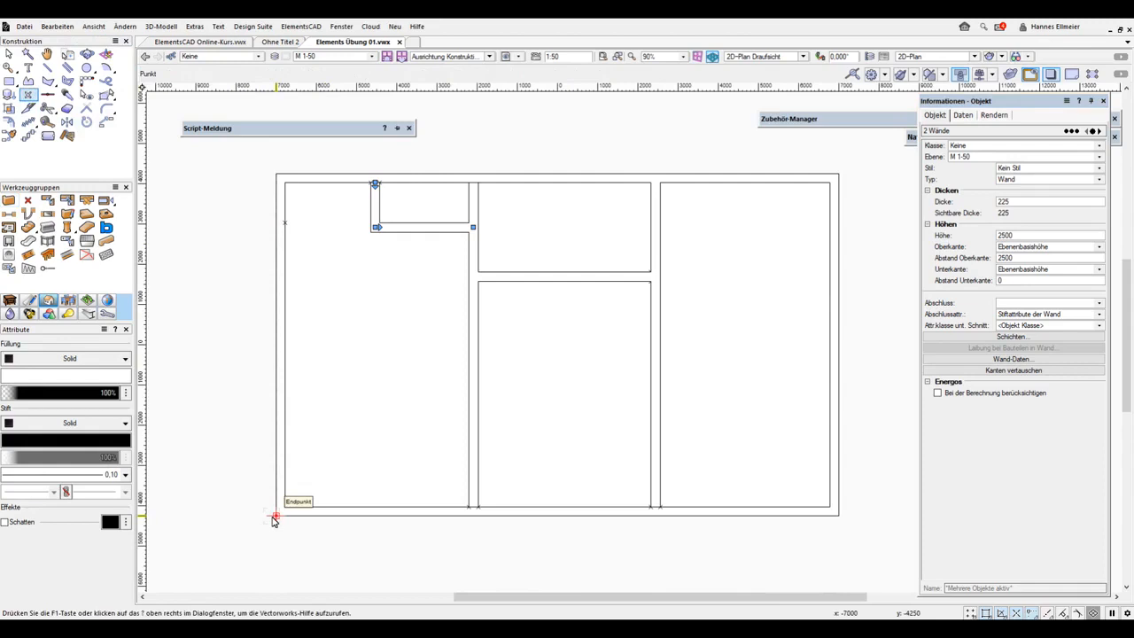
Place a point 1840 in x from the lower-left outer wall corner, and duplicate it another 1000 in x.
{"action": "left_click", "coordinate": [276, 515]}
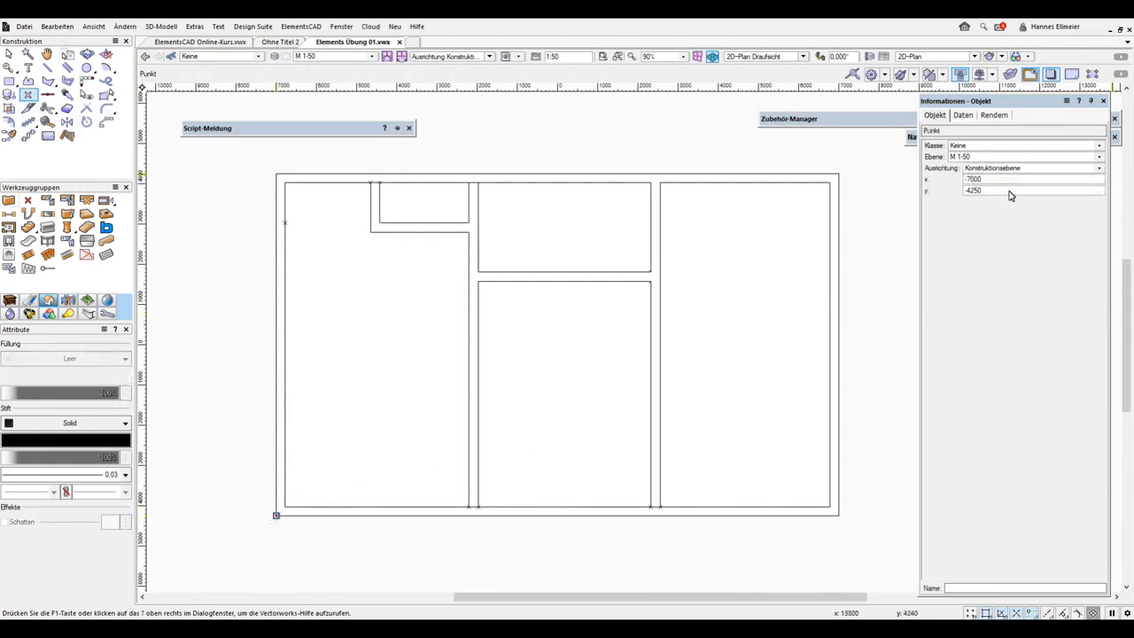
{"action": "left_click", "coordinate": [1003, 180]}
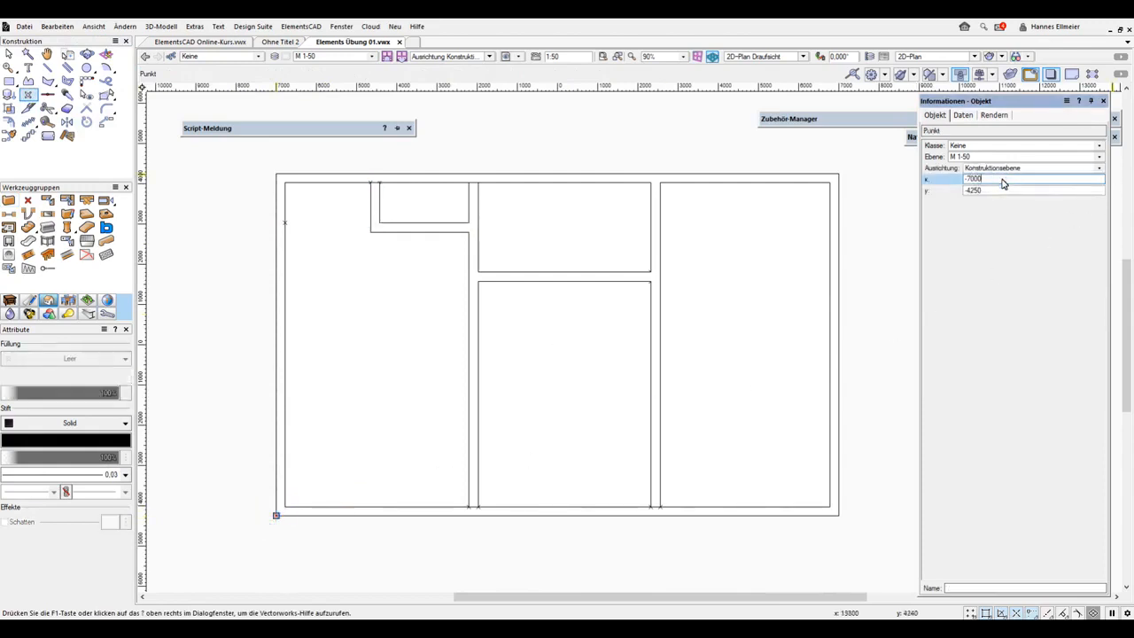
{"action": "type", "text": "+1840"}
{"action": "key", "text": "Return"}
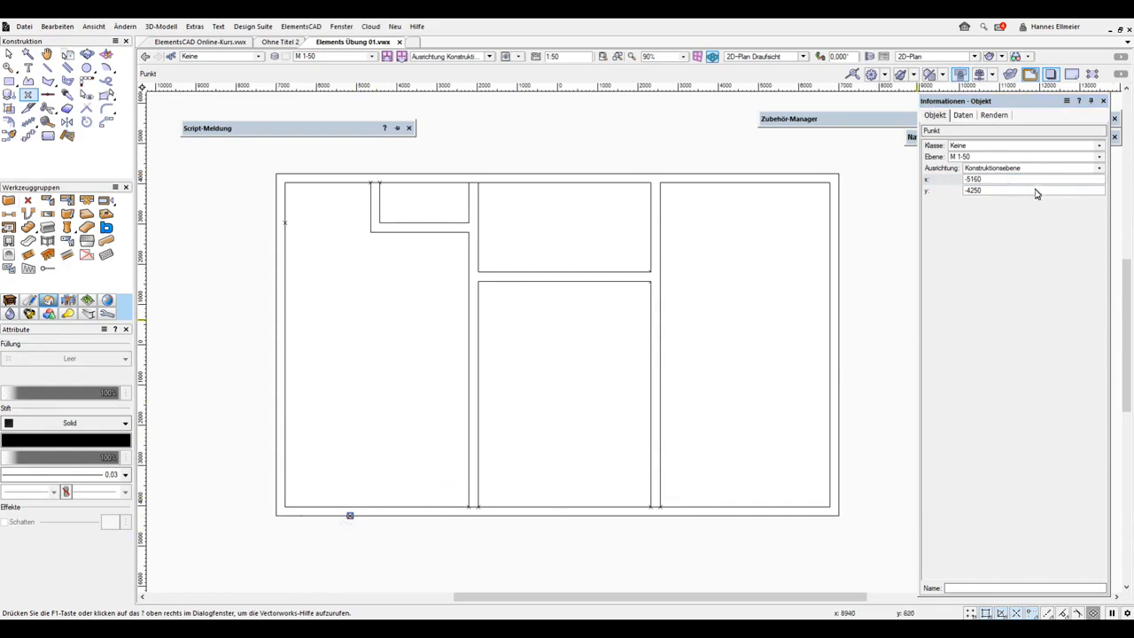
{"action": "left_click", "coordinate": [1007, 182]}
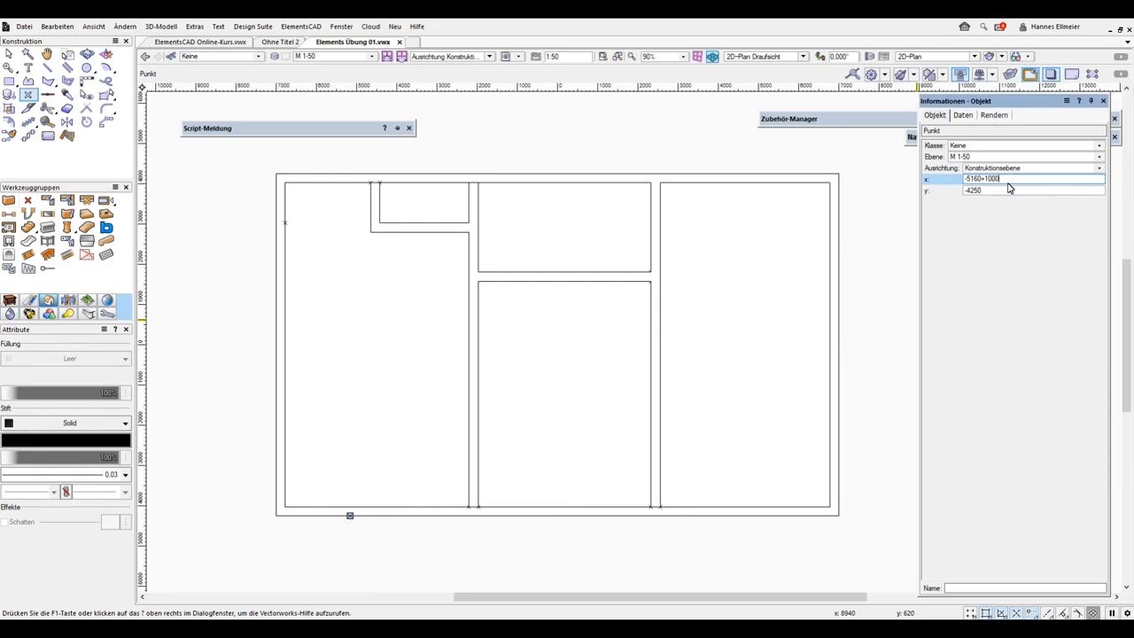
{"action": "key", "text": "Return"}
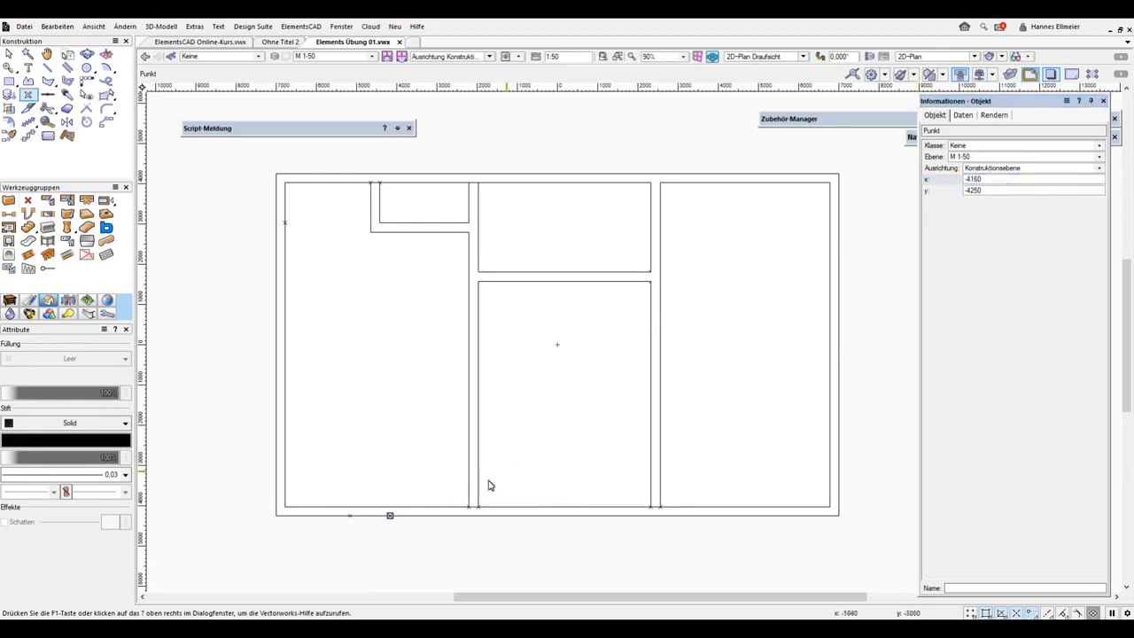
Duplicate the last point along the lower outer wall by 3530 in x, and duplicate that copy by 1000.
{"action": "left_click", "coordinate": [993, 180]}
{"action": "type", "text": "+352"}
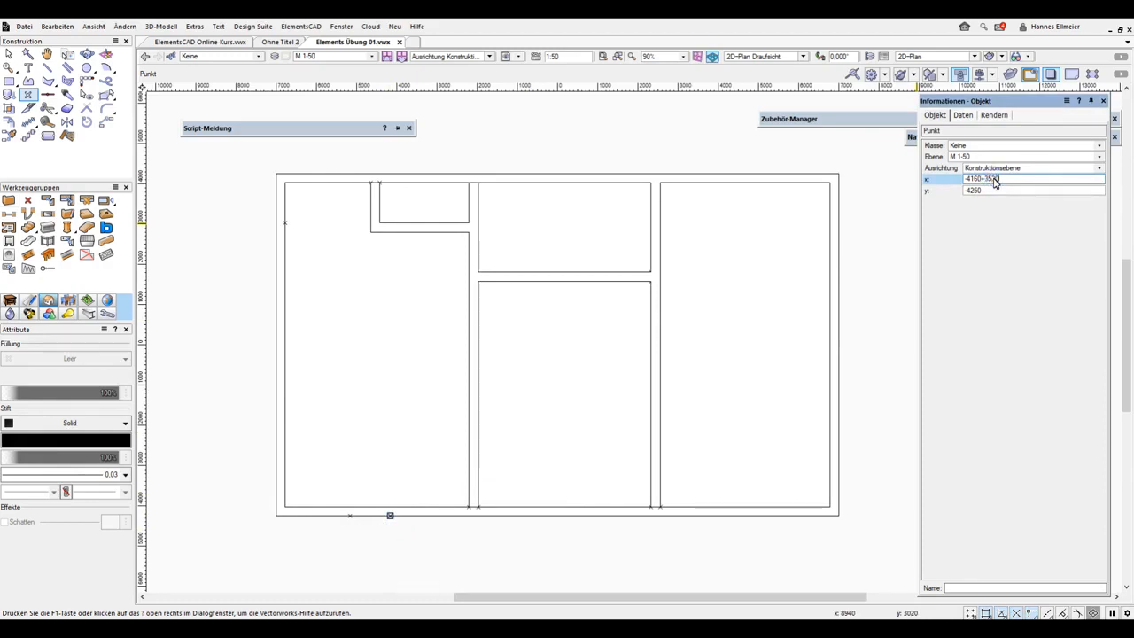
{"action": "type", "text": "3530"}
{"action": "key", "text": "Return"}
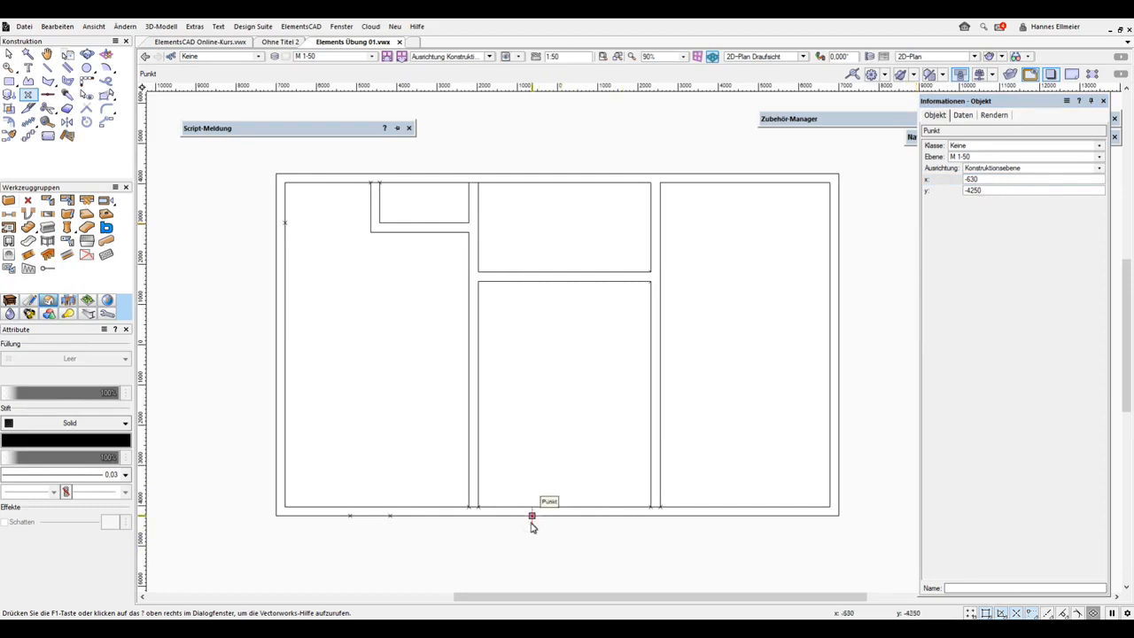
{"action": "left_click", "coordinate": [994, 182]}
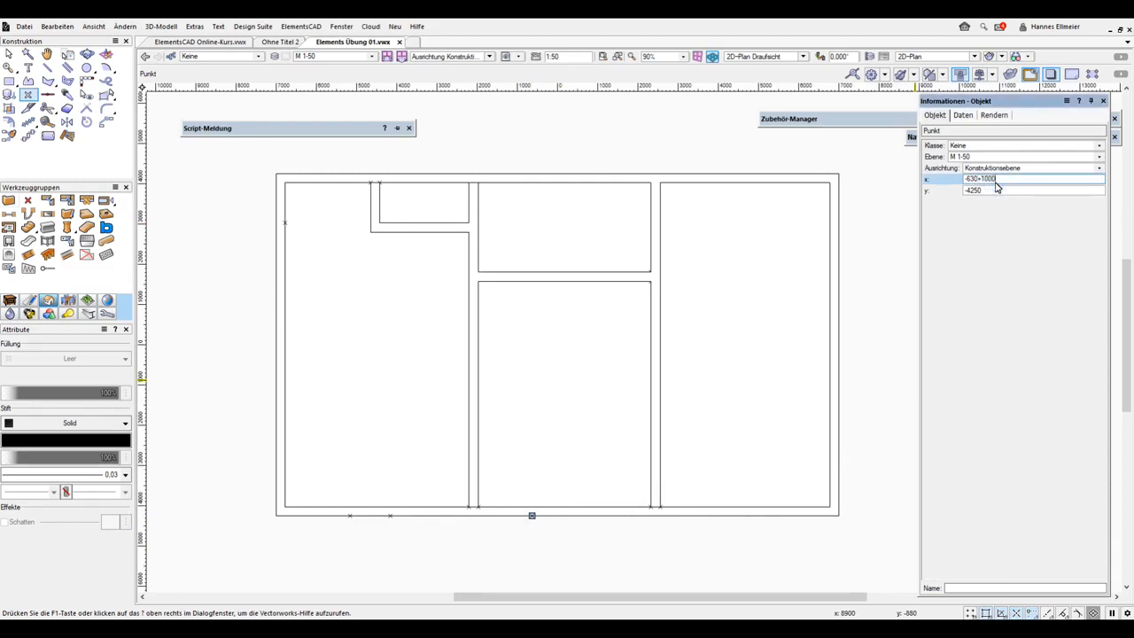
{"action": "key", "text": "Return"}
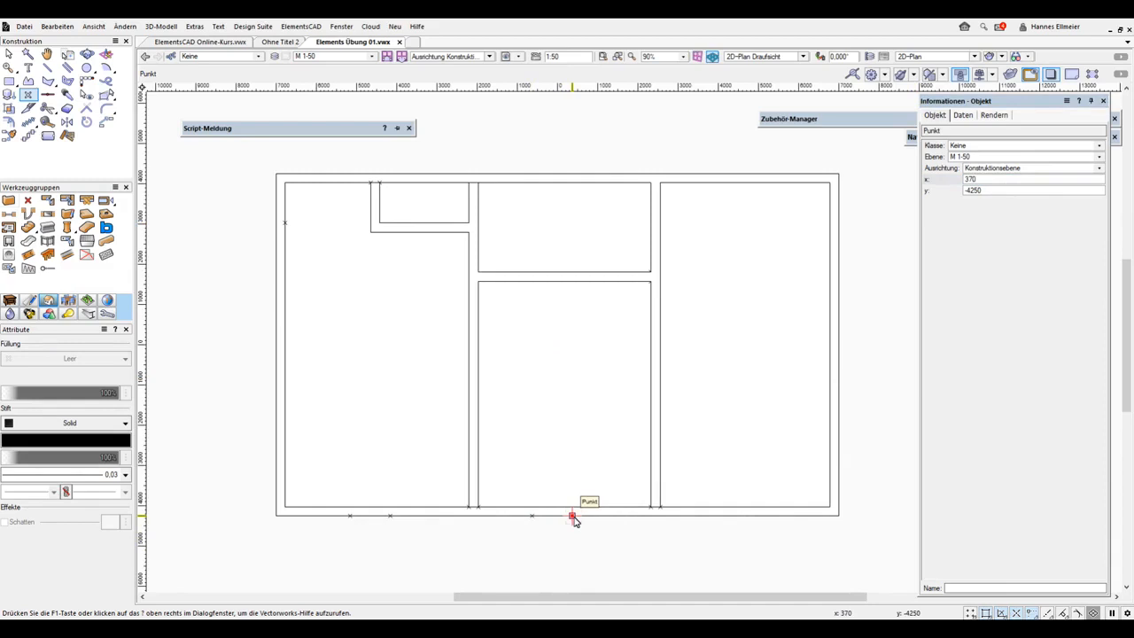
Duplicate the last point along the lower outer wall to x 4515.
{"action": "left_click", "coordinate": [573, 516]}
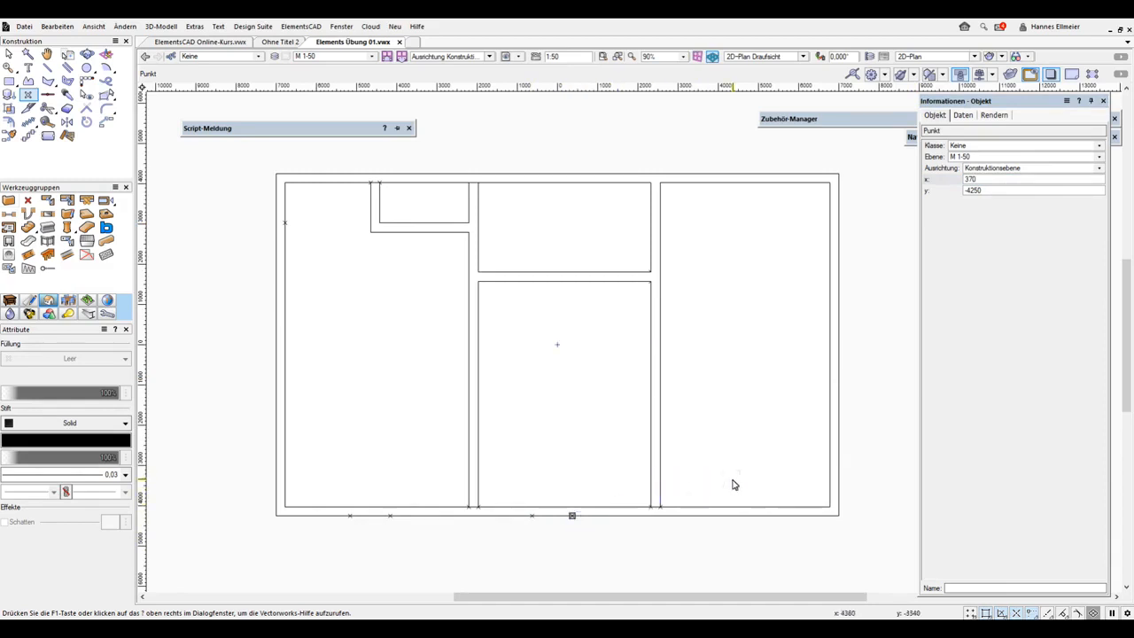
{"action": "left_click", "coordinate": [986, 179]}
{"action": "type", "text": "+45"}
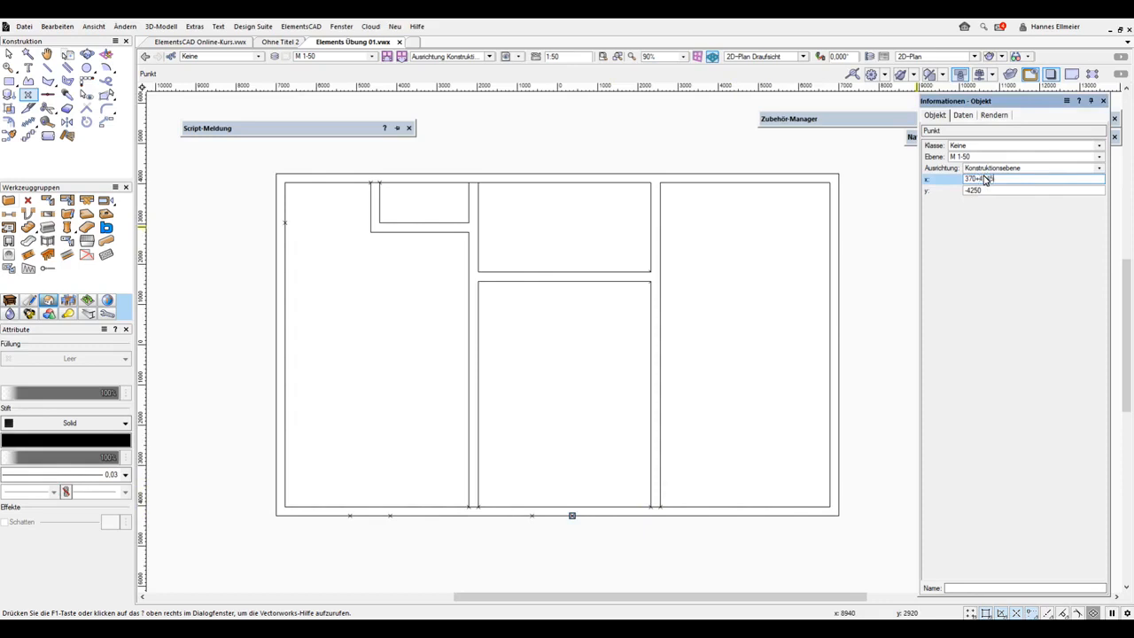
{"action": "key", "text": "Return"}
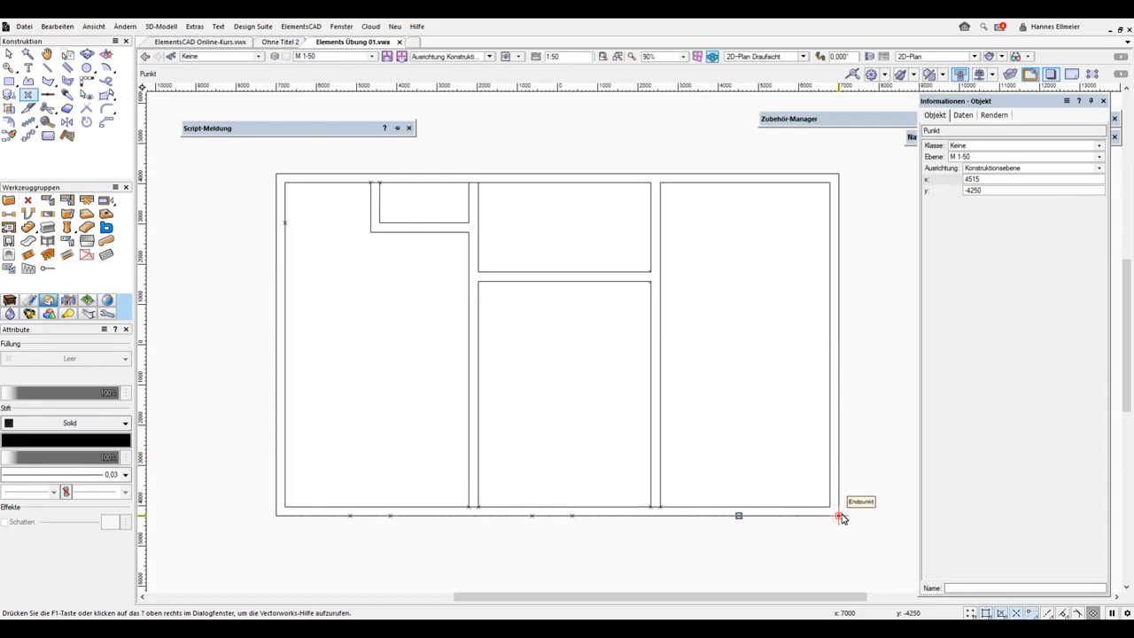
Place a point 1840 in y above the lower-right outer wall corner, and duplicate it another 1000 upward.
{"action": "left_click", "coordinate": [840, 516]}
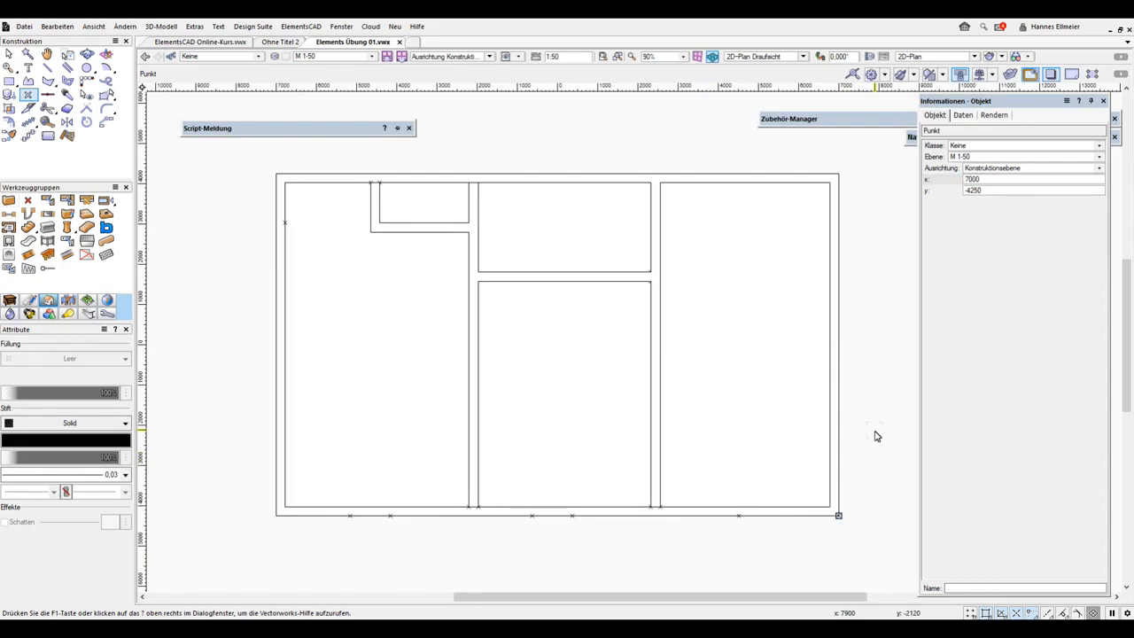
{"action": "left_click", "coordinate": [996, 191]}
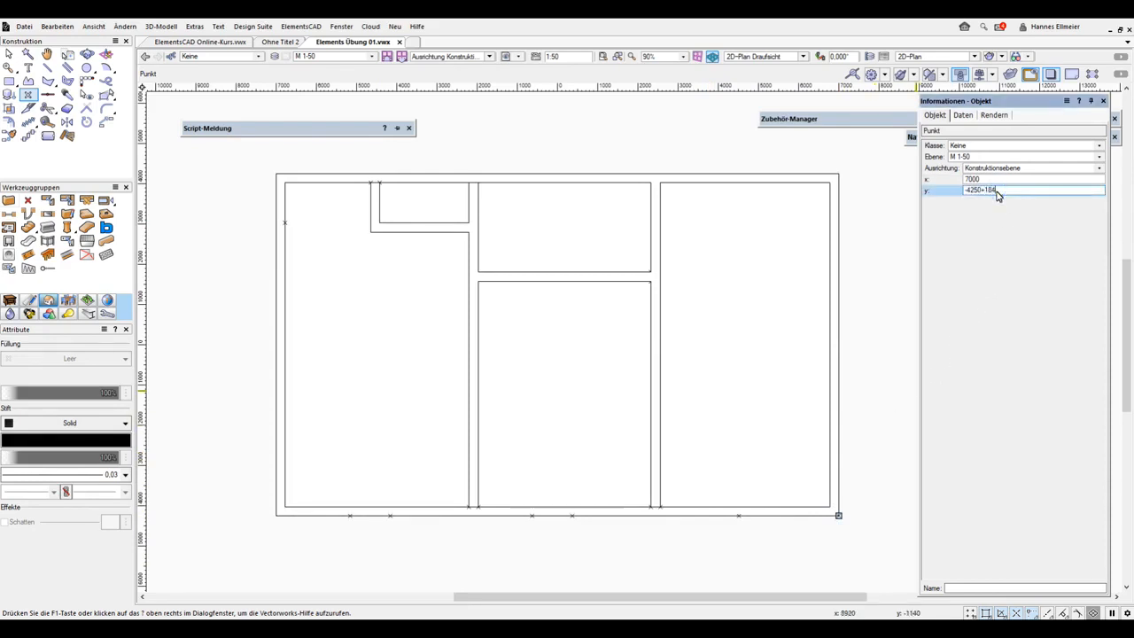
{"action": "key", "text": "Return"}
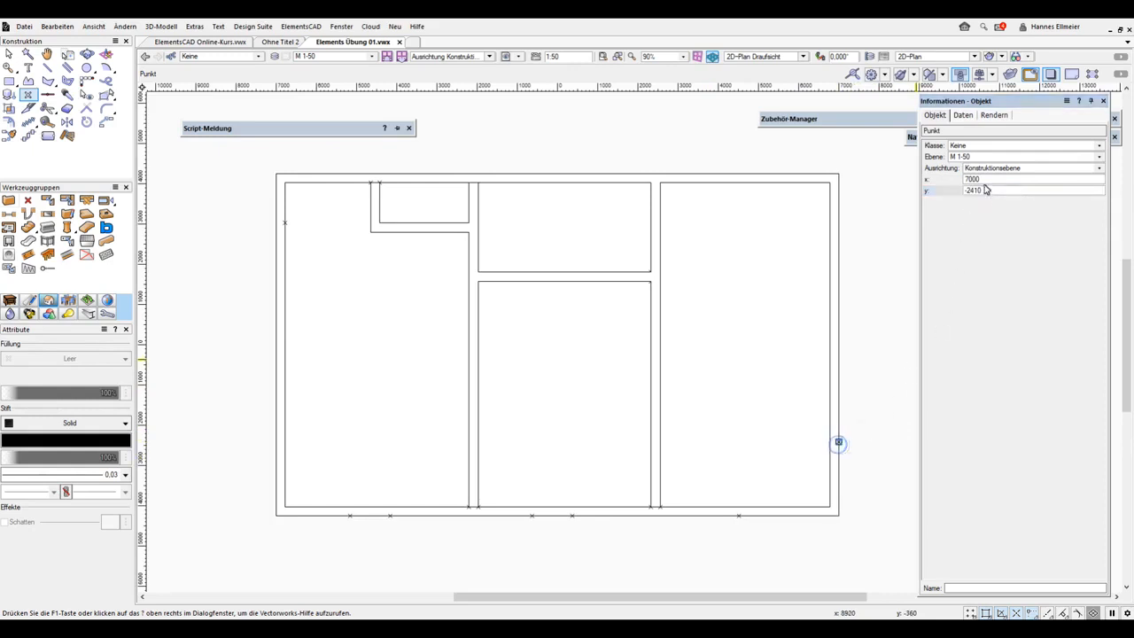
{"action": "left_click", "coordinate": [990, 191]}
{"action": "type", "text": "+100"}
{"action": "key", "text": "Return"}
Duplicate the last point up the right outer wall to y 1410, and duplicate that copy another 1000 upward.
{"action": "left_click", "coordinate": [993, 194]}
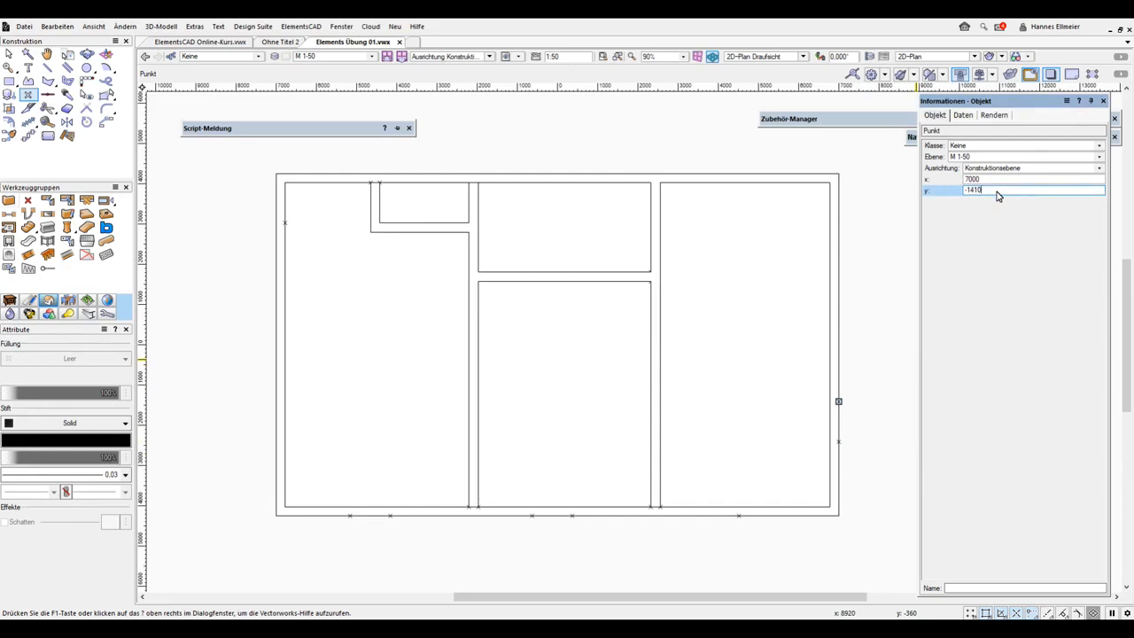
{"action": "key", "text": "Return"}
{"action": "left_click", "coordinate": [988, 191]}
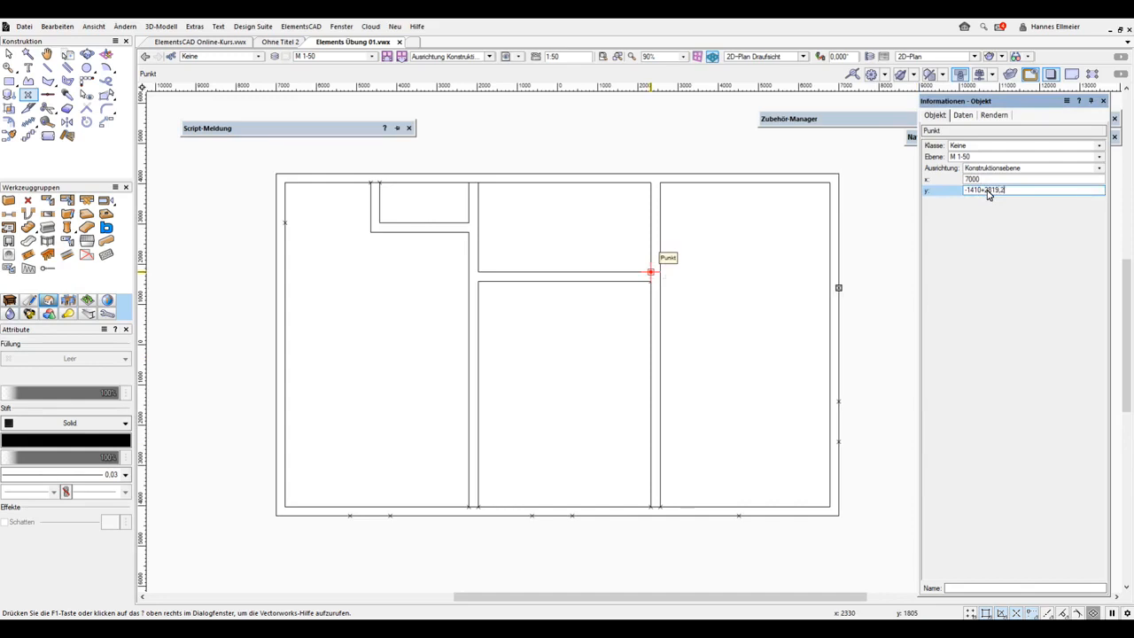
{"action": "key", "text": "Return"}
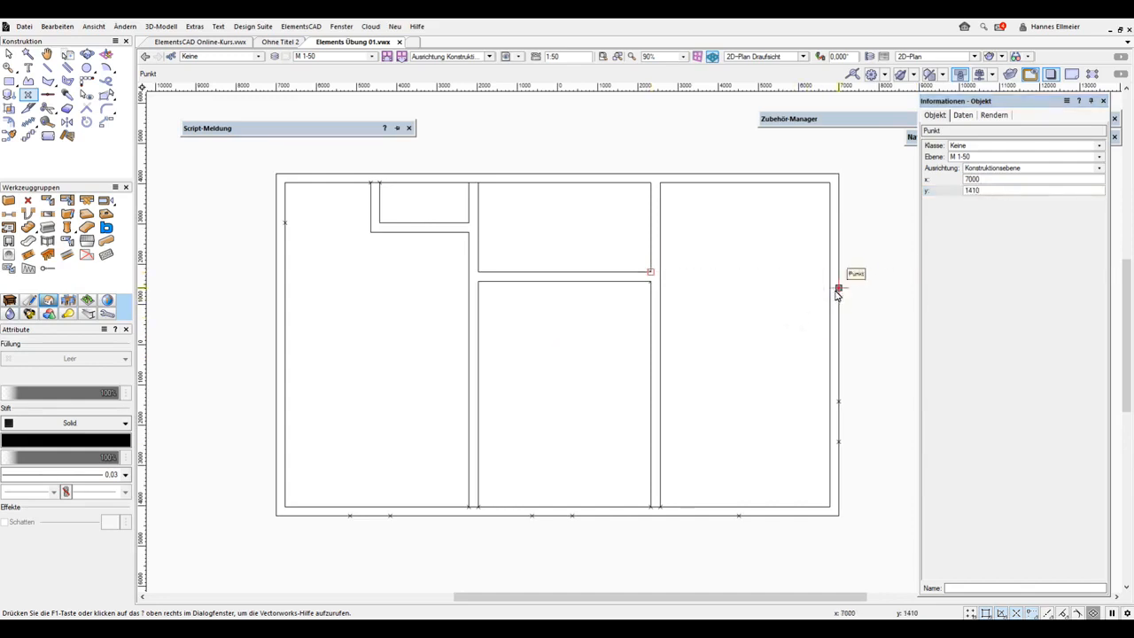
{"action": "left_click", "coordinate": [994, 189]}
{"action": "type", "text": "+100"}
{"action": "key", "text": "Return"}
Place a point 3190 in x from the upper-left outer wall corner, and duplicate it another 1000 in x.
{"action": "left_click", "coordinate": [273, 173]}
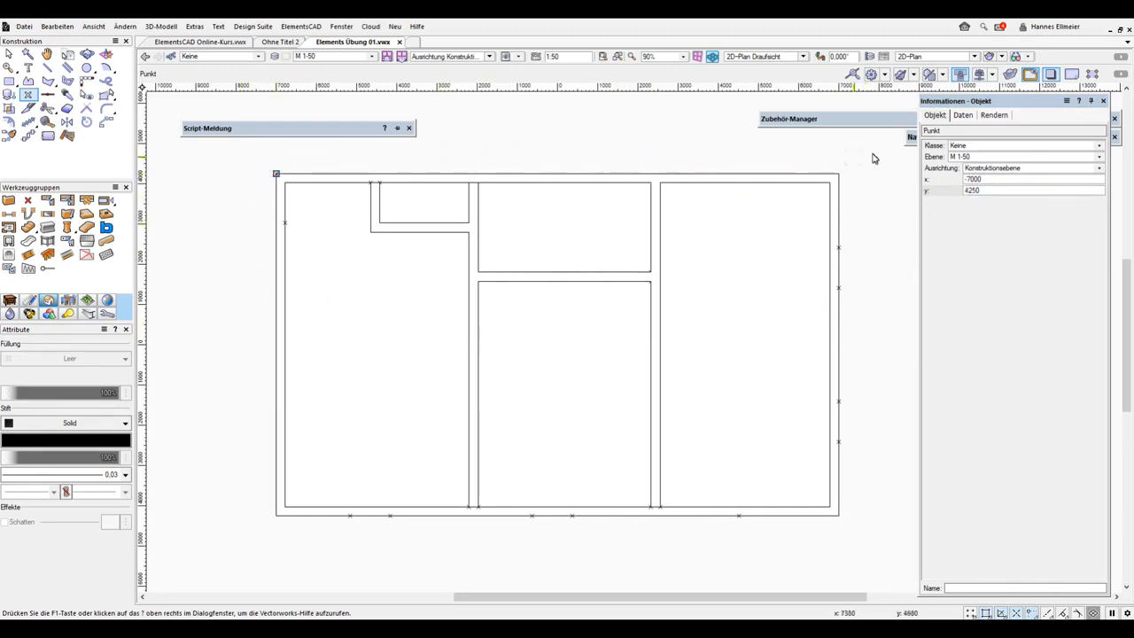
{"action": "left_click", "coordinate": [993, 179]}
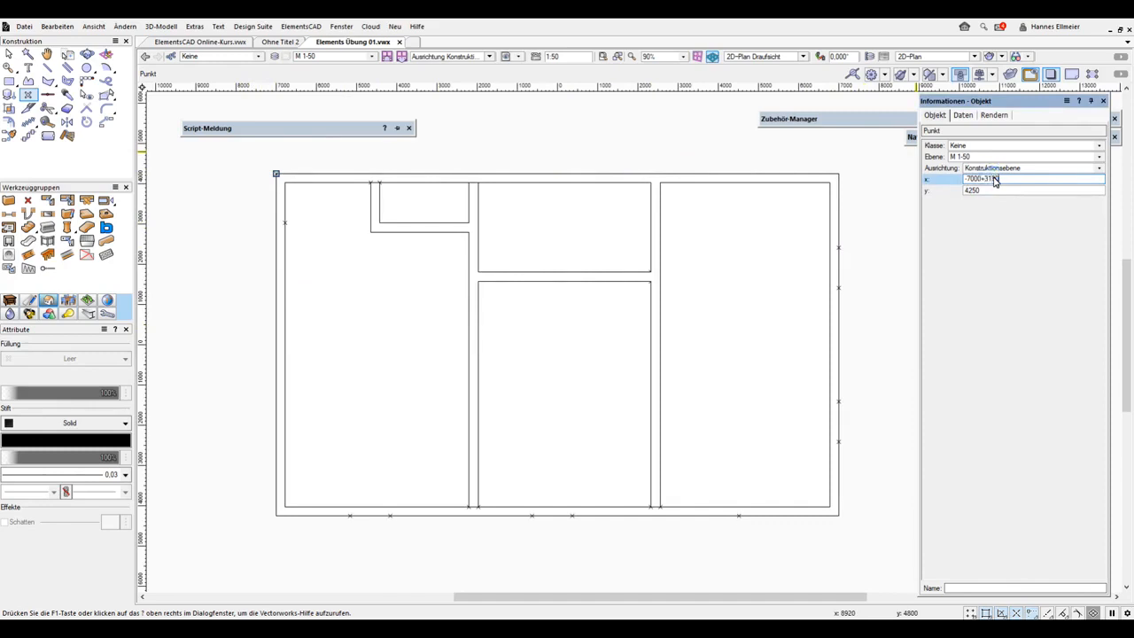
{"action": "type", "text": "+3190"}
{"action": "key", "text": "Return"}
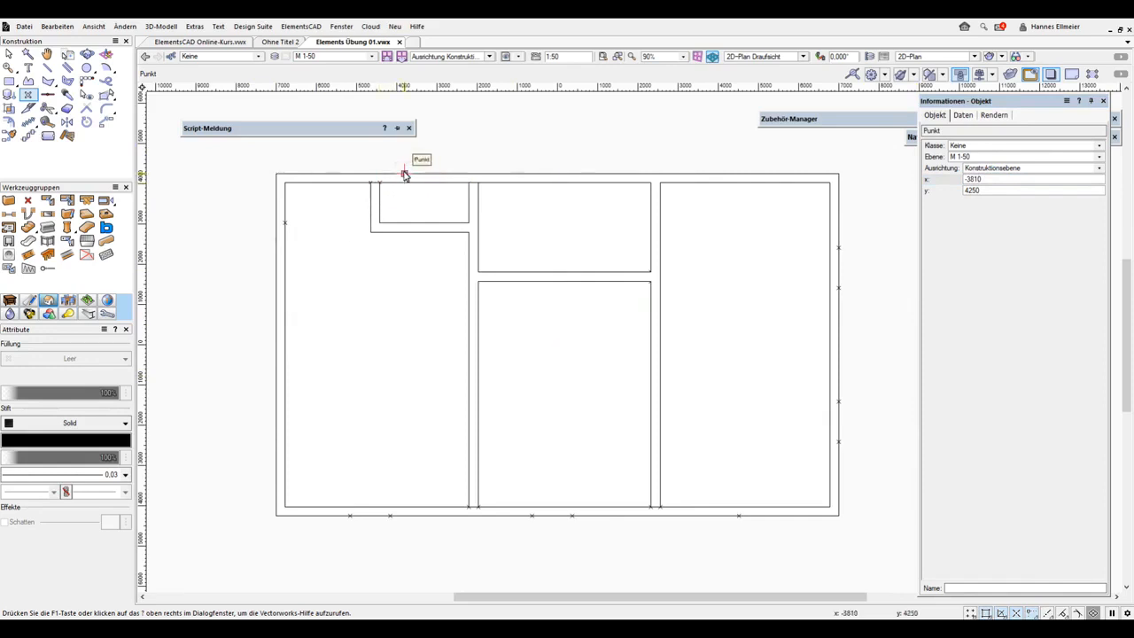
{"action": "left_click", "coordinate": [995, 180]}
{"action": "type", "text": "+"}
{"action": "type", "text": "1000"}
{"action": "key", "text": "Return"}
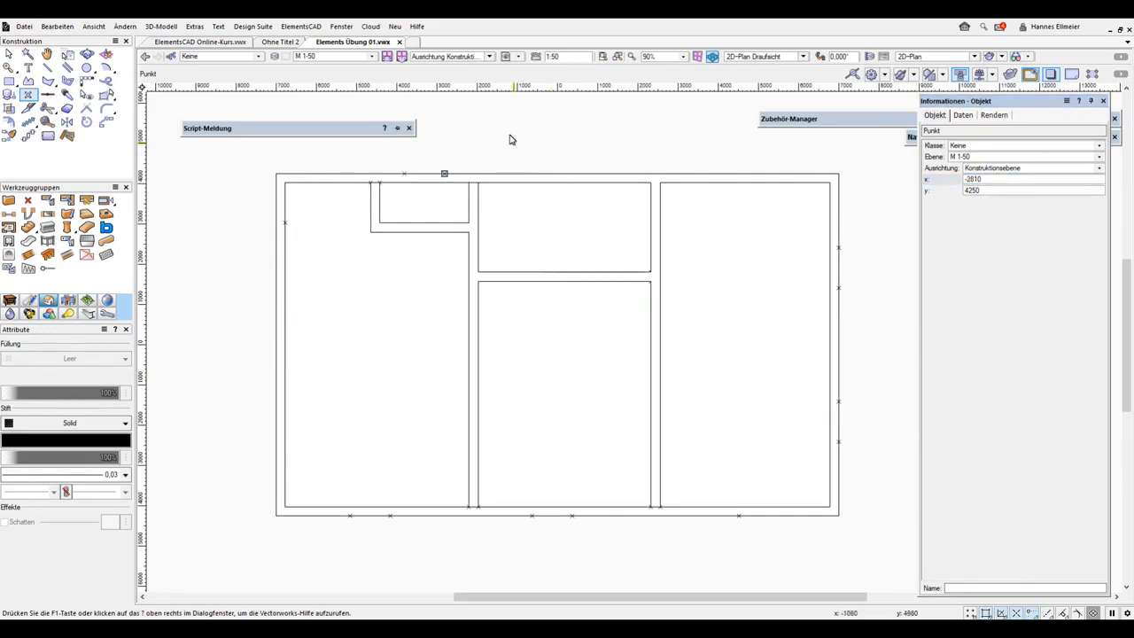
Duplicate the last point along the upper outer wall by 1287 in x.
{"action": "left_click", "coordinate": [444, 173]}
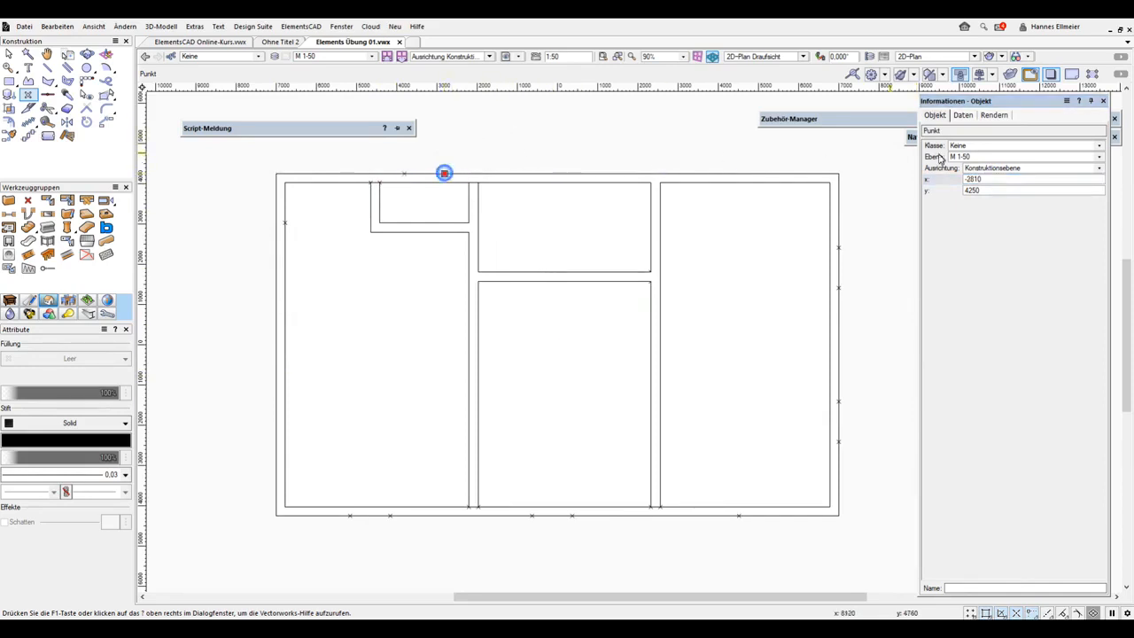
{"action": "left_click", "coordinate": [988, 181]}
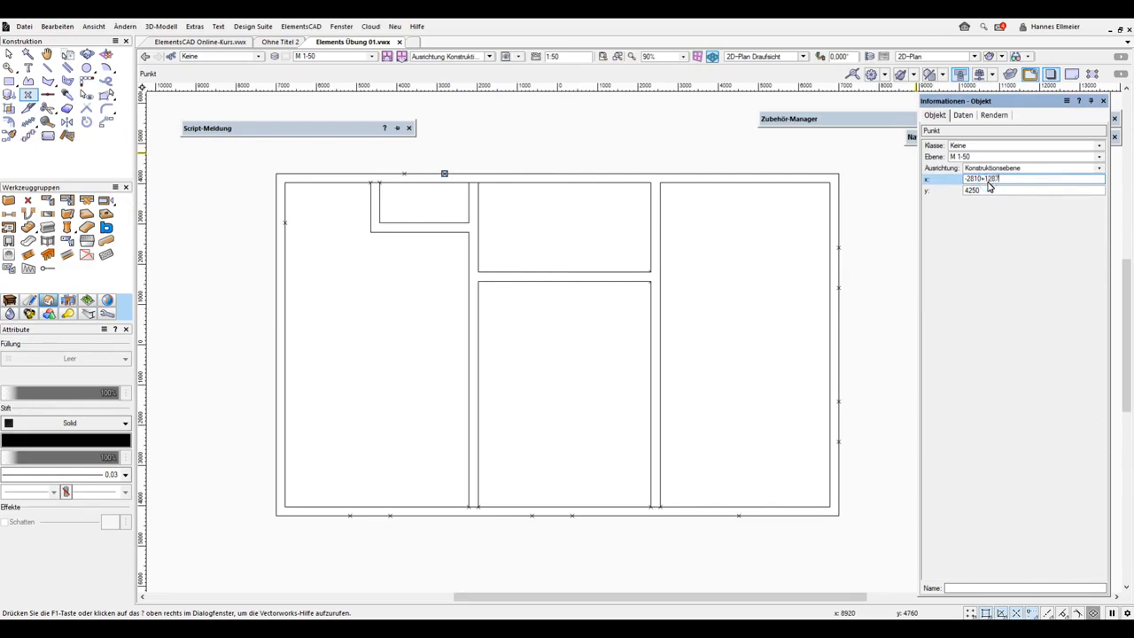
{"action": "key", "text": "Return"}
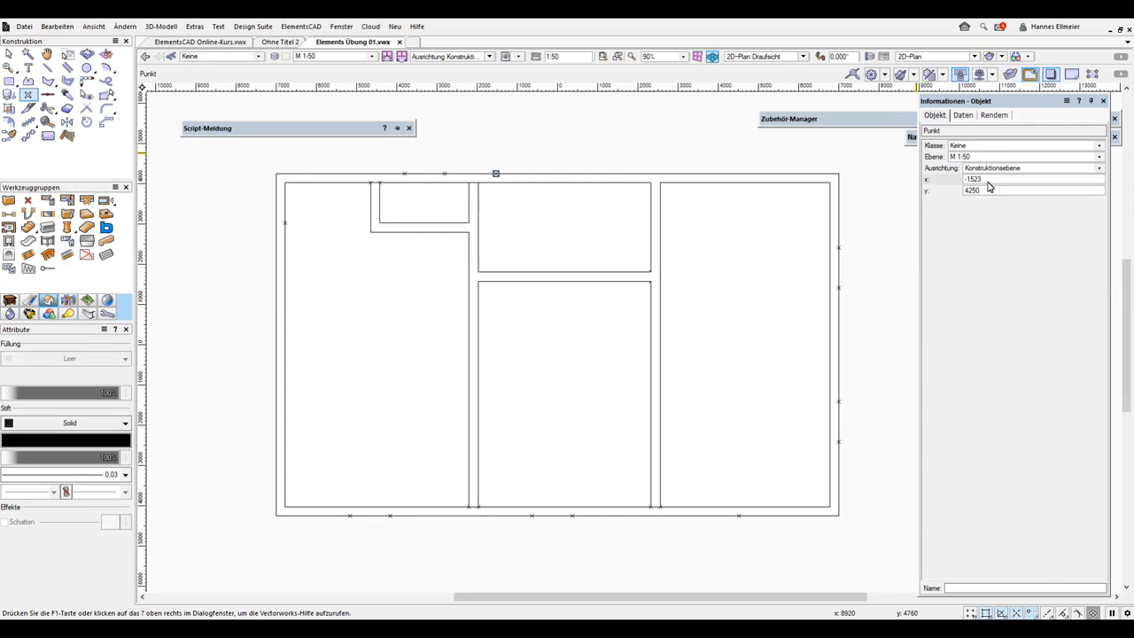
Place a point on the small room's right wall face, 120 below its upper-right inner corner.
{"action": "key", "text": "x"}
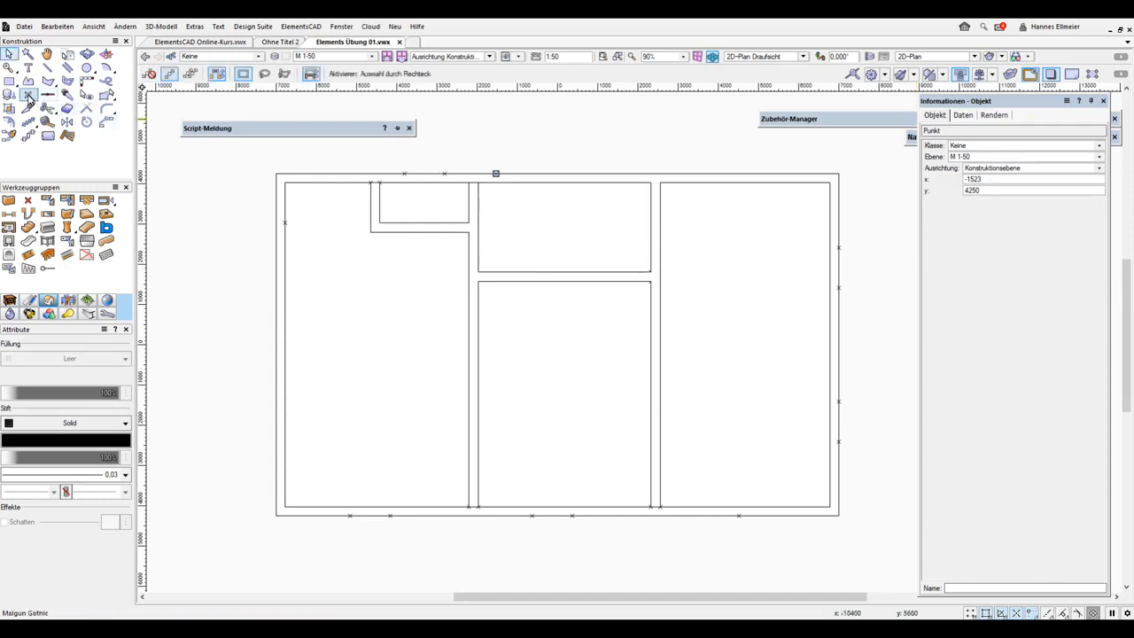
{"action": "left_click", "coordinate": [28, 95]}
{"action": "left_click", "coordinate": [467, 183]}
{"action": "left_click", "coordinate": [988, 192]}
{"action": "type", "text": "-120"}
{"action": "key", "text": "Return"}
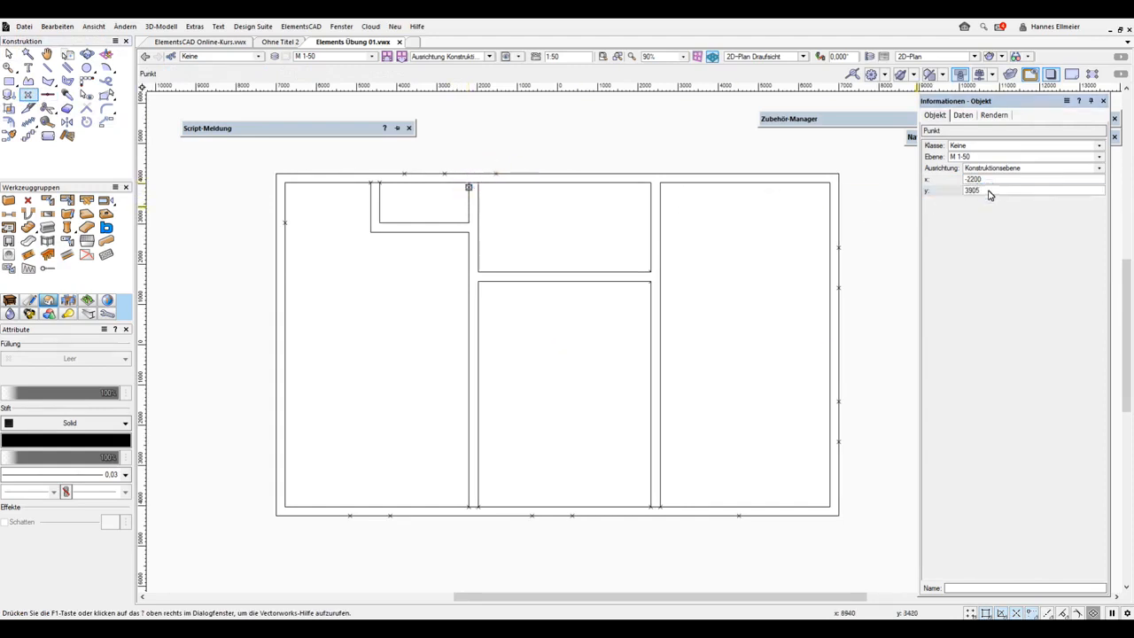
Place a point on the same partition face, 120 below the corner with the small room's lower wall.
{"action": "left_click_drag", "start_coordinate": [469, 187], "coordinate": [469, 232]}
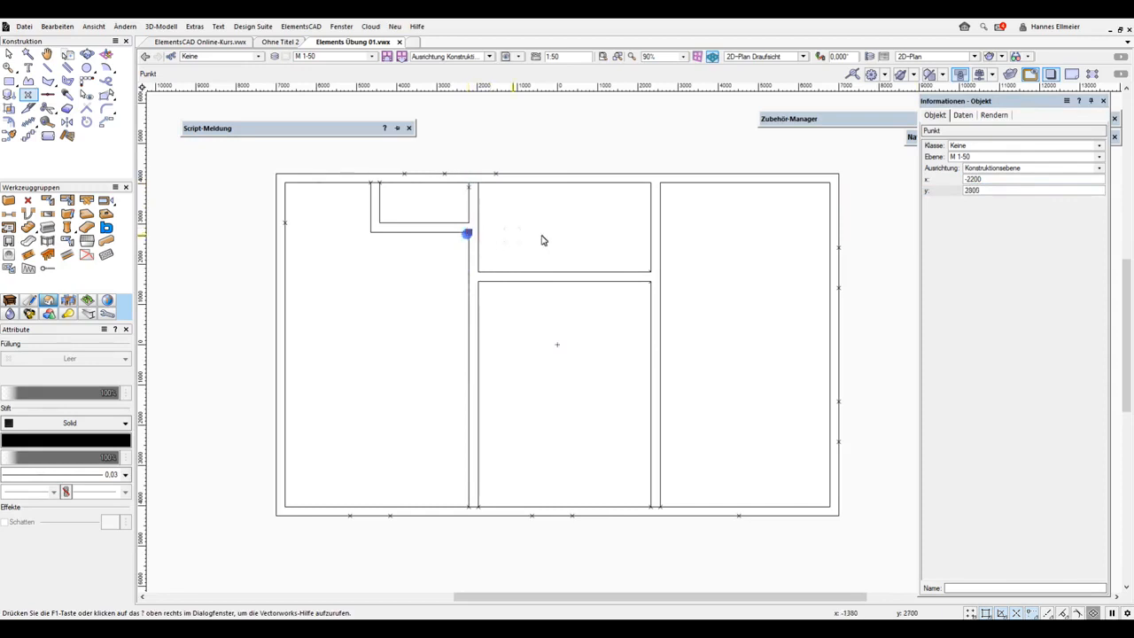
{"action": "left_click", "coordinate": [988, 193]}
{"action": "type", "text": "-120"}
{"action": "key", "text": "Return"}
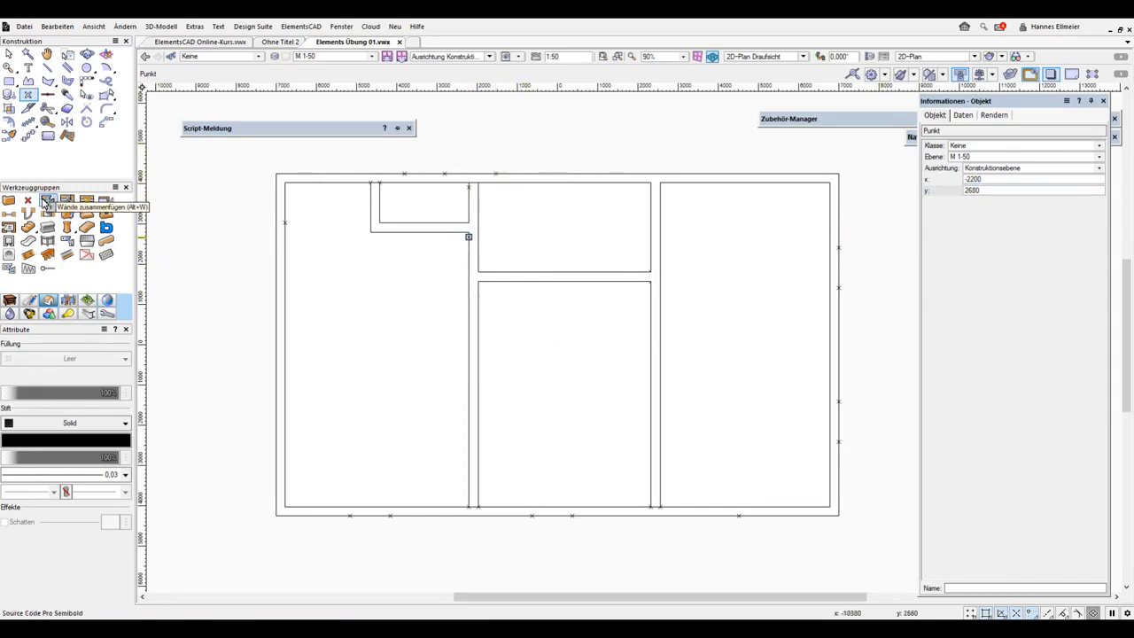
Insert a 1000 wide, 900 high window in the upper outer wall between the small room's two points, using the preset window properties.
{"action": "left_click", "coordinate": [9, 301]}
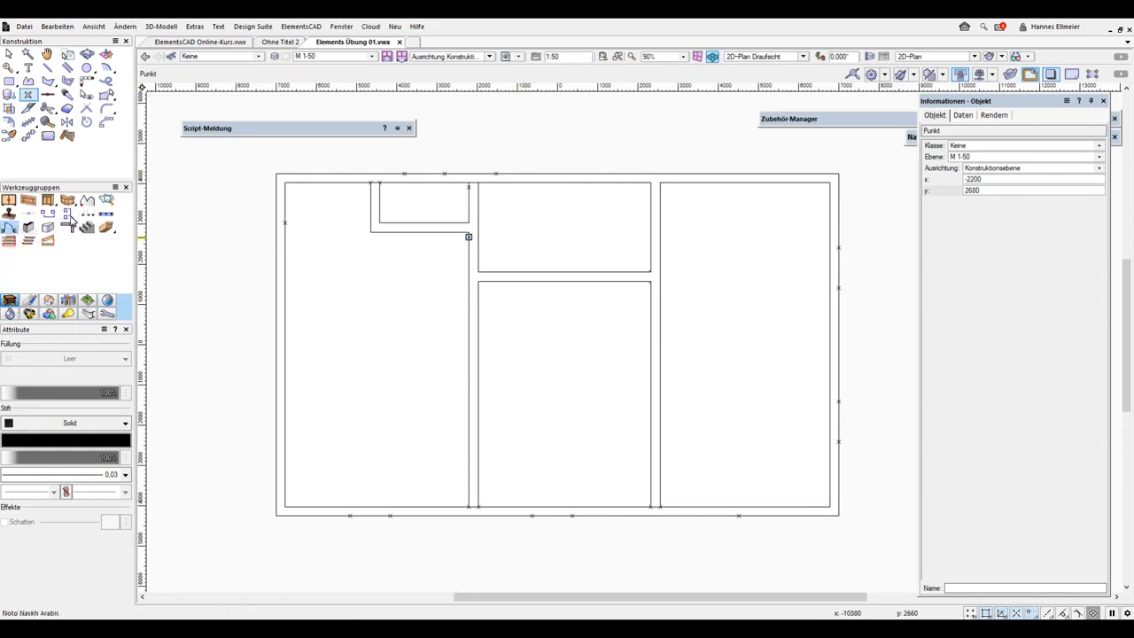
{"action": "left_click", "coordinate": [106, 214]}
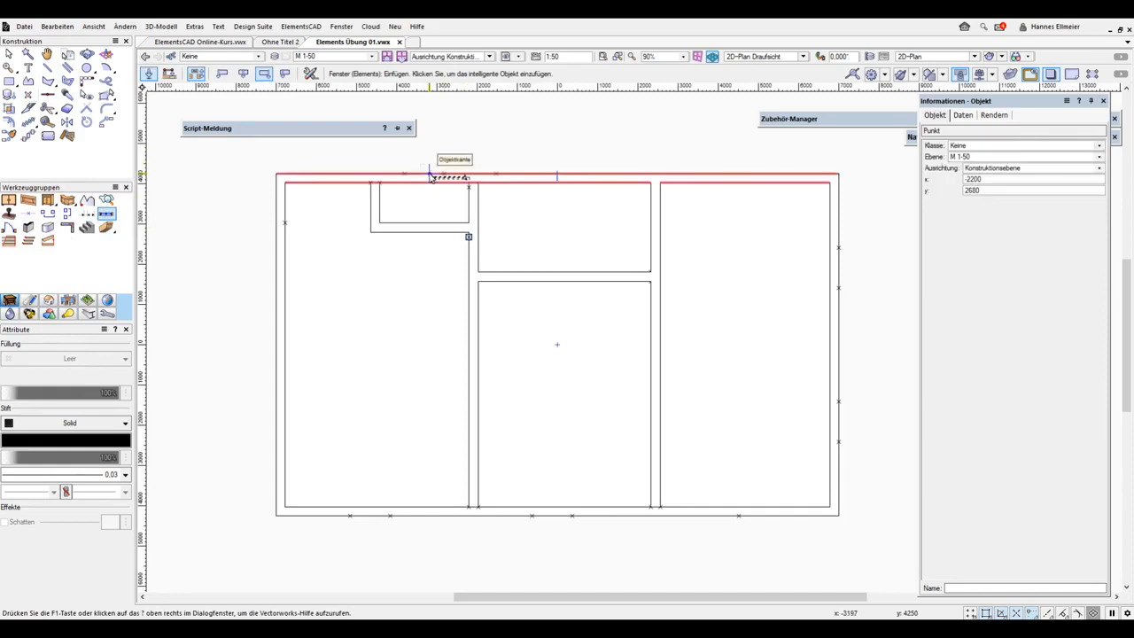
{"action": "scroll", "coordinate": [433, 177], "scroll_direction": "up", "scroll_amount": 4}
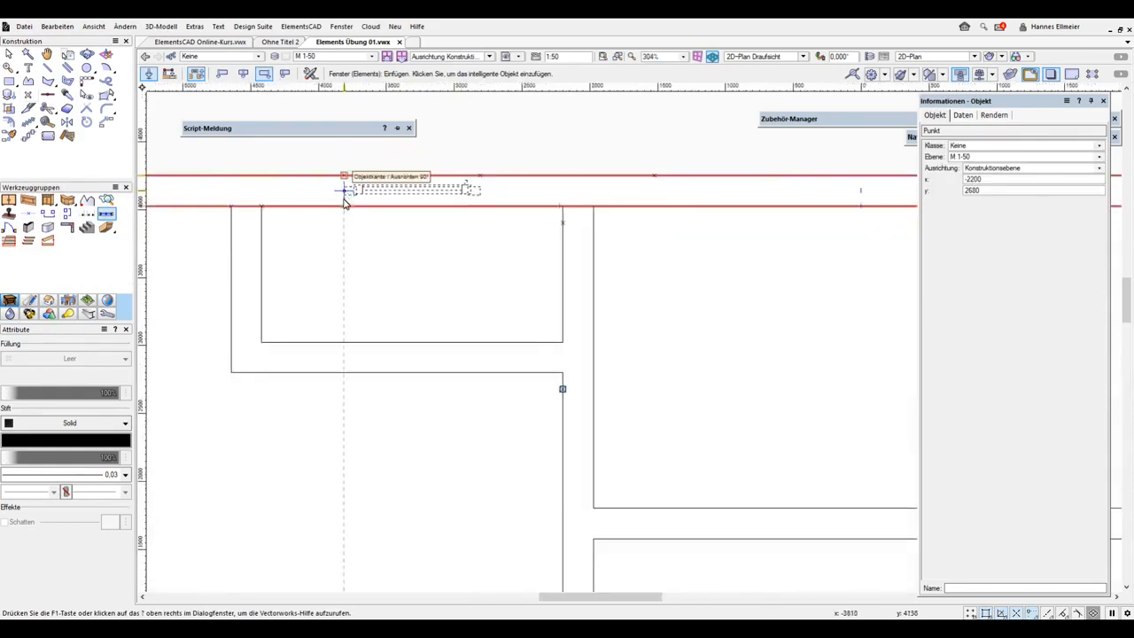
{"action": "scroll", "coordinate": [345, 205], "scroll_direction": "up", "scroll_amount": 2}
{"action": "scroll", "coordinate": [345, 205], "scroll_direction": "up", "scroll_amount": 1}
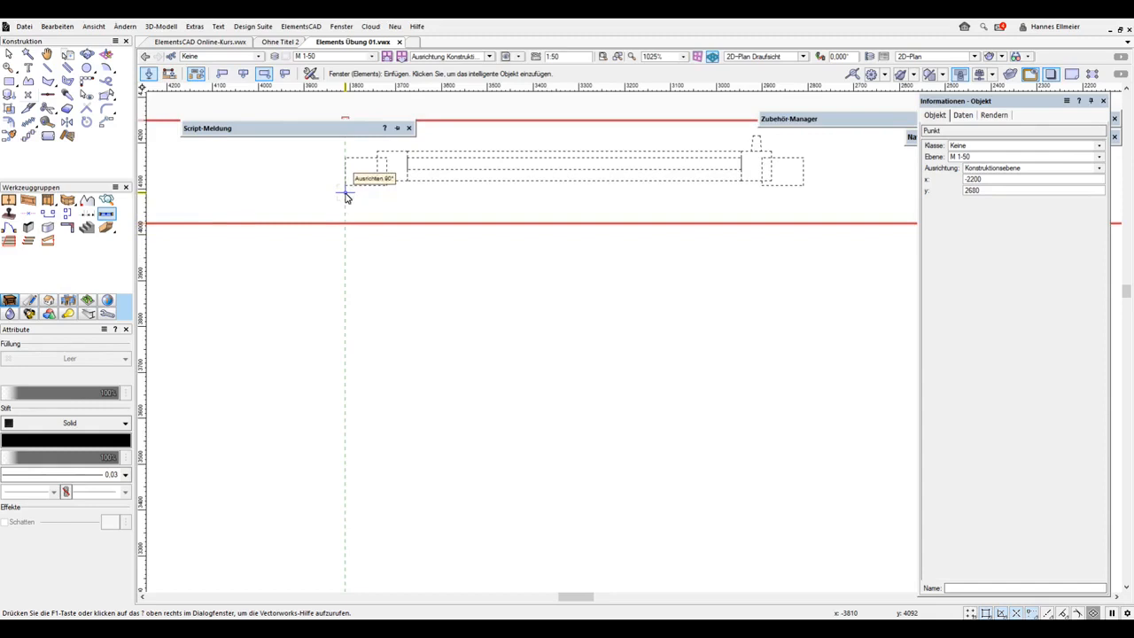
{"action": "left_click", "coordinate": [346, 197]}
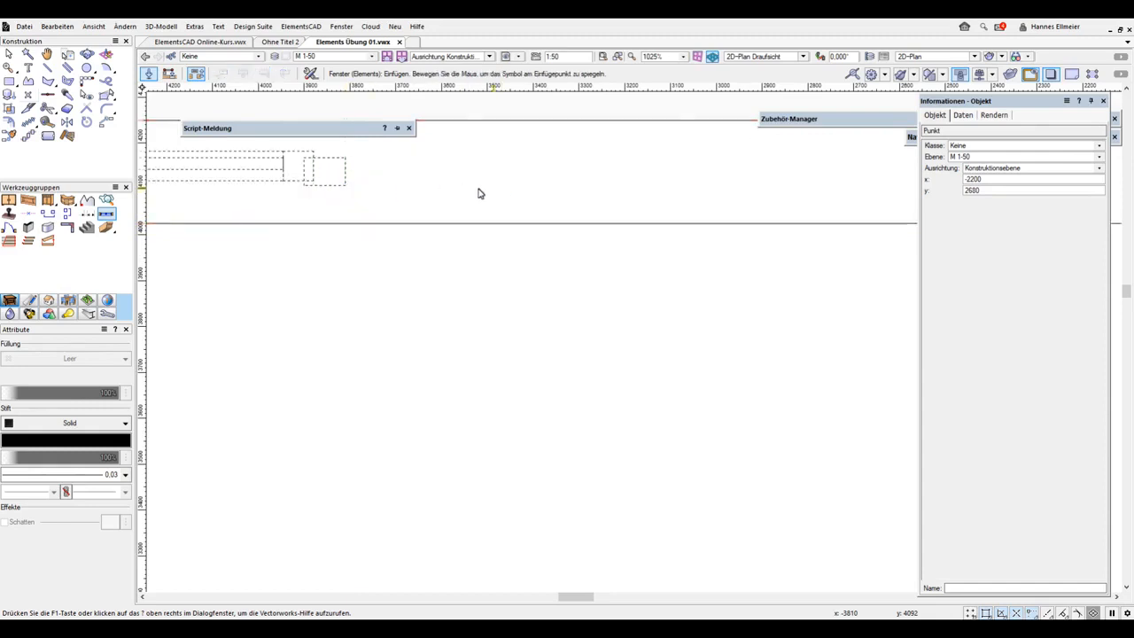
{"action": "scroll", "coordinate": [293, 194], "scroll_direction": "up", "scroll_amount": 1}
{"action": "scroll", "coordinate": [293, 194], "scroll_direction": "down", "scroll_amount": 3}
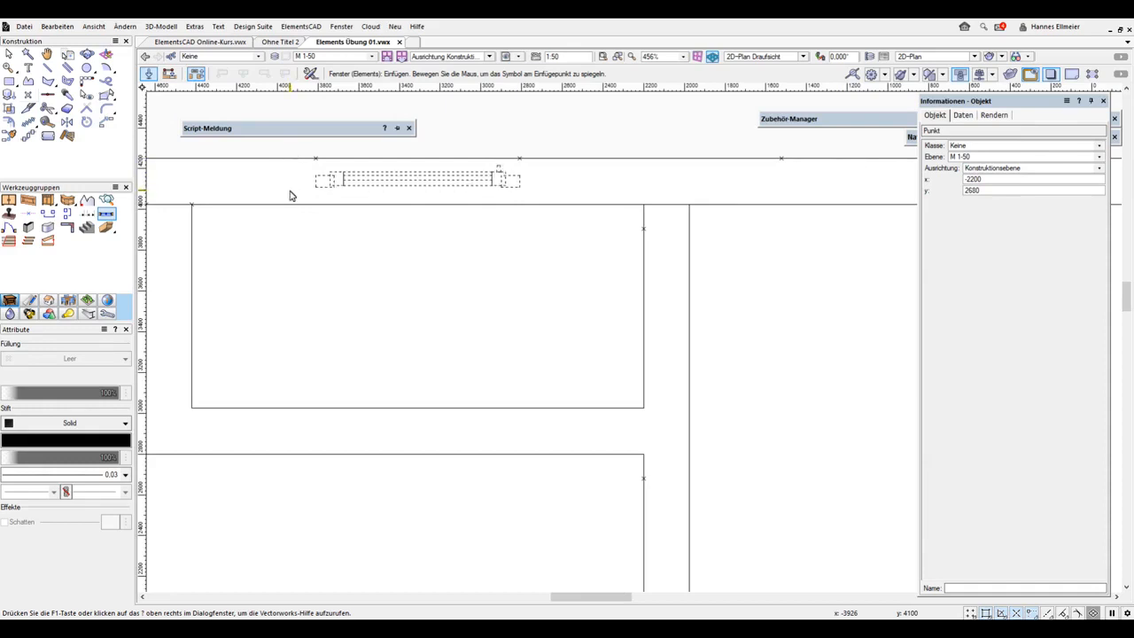
{"action": "left_click", "coordinate": [286, 154]}
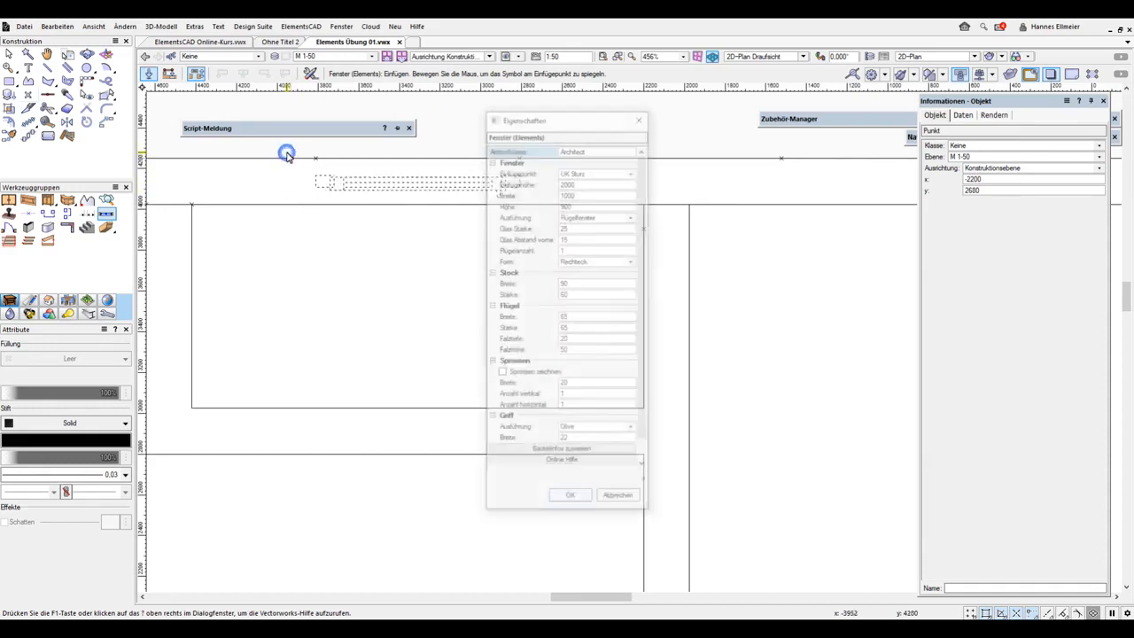
{"action": "left_click", "coordinate": [580, 498]}
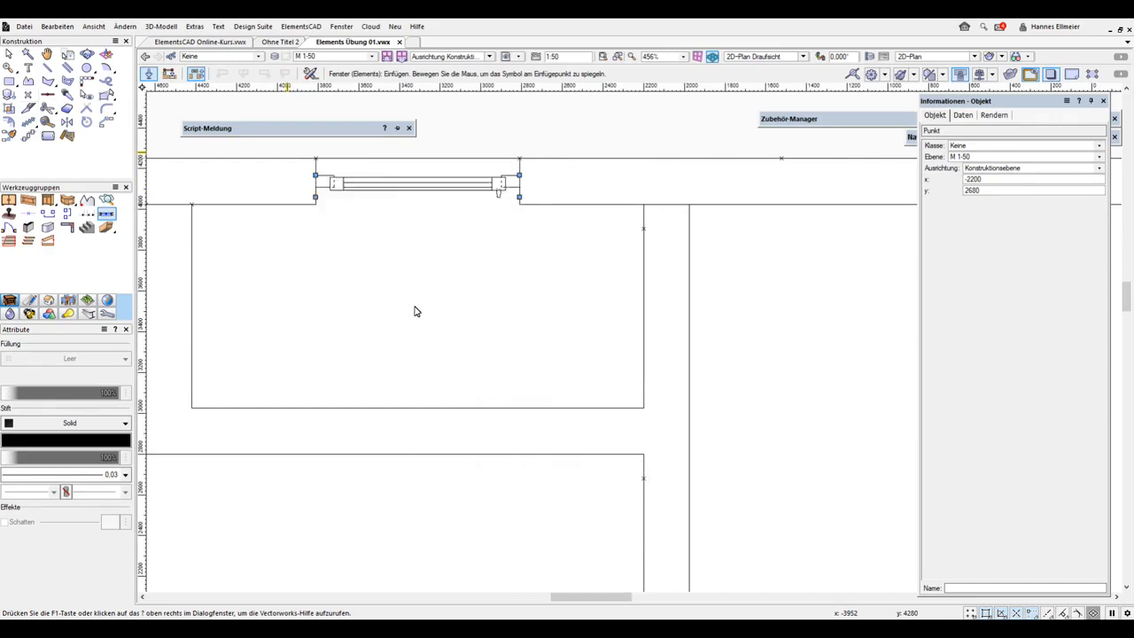
Insert another window in the lower outer wall of the left room, between its two points, with the handle facing inside.
{"action": "scroll", "coordinate": [416, 306], "scroll_direction": "down", "scroll_amount": 3}
{"action": "middle_click_drag", "start_coordinate": [439, 484], "coordinate": [501, 227]}
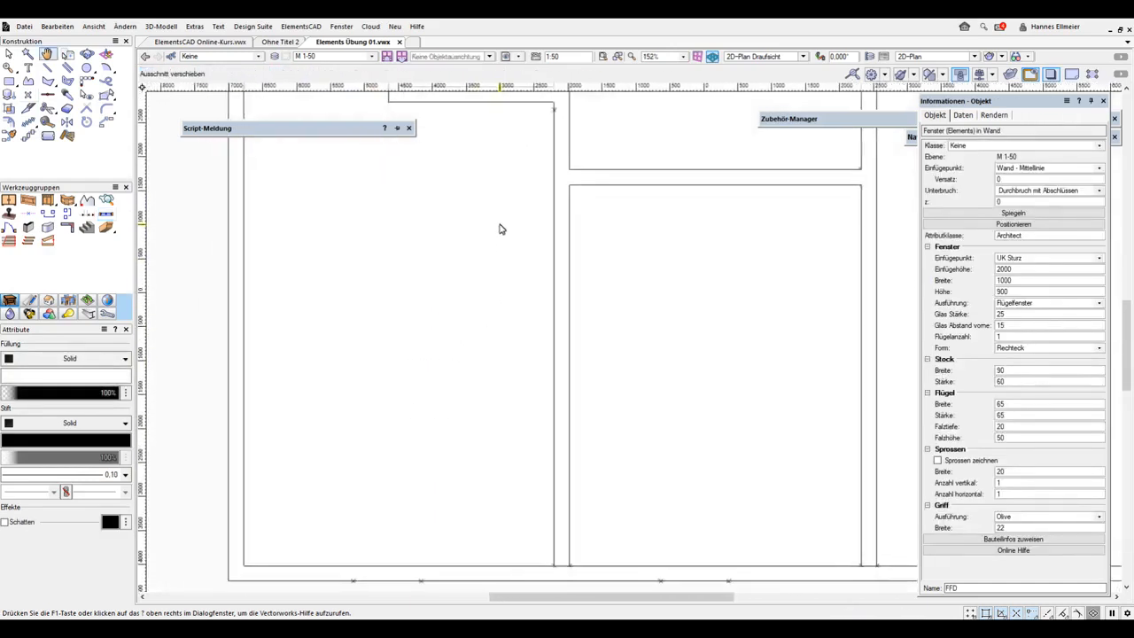
{"action": "mouse_move", "coordinate": [462, 498]}
{"action": "middle_mouse_down"}
{"action": "mouse_move", "coordinate": [499, 292]}
{"action": "mouse_move", "coordinate": [496, 322]}
{"action": "middle_mouse_up"}
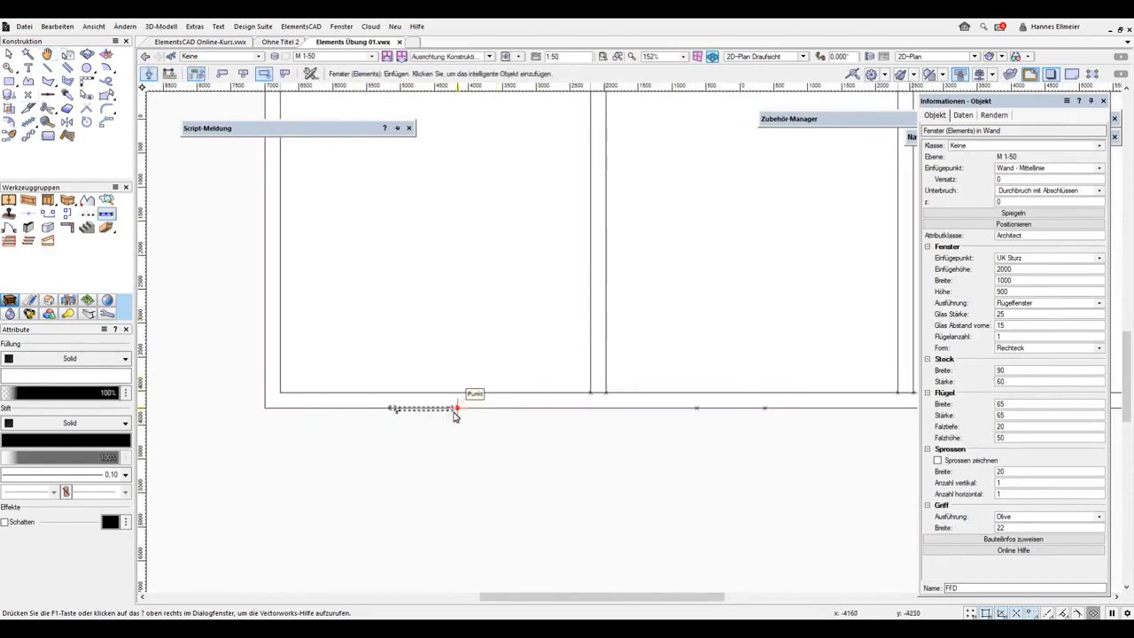
{"action": "scroll", "coordinate": [456, 414], "scroll_direction": "up", "scroll_amount": 4}
{"action": "middle_click_drag", "start_coordinate": [455, 416], "coordinate": [582, 413]}
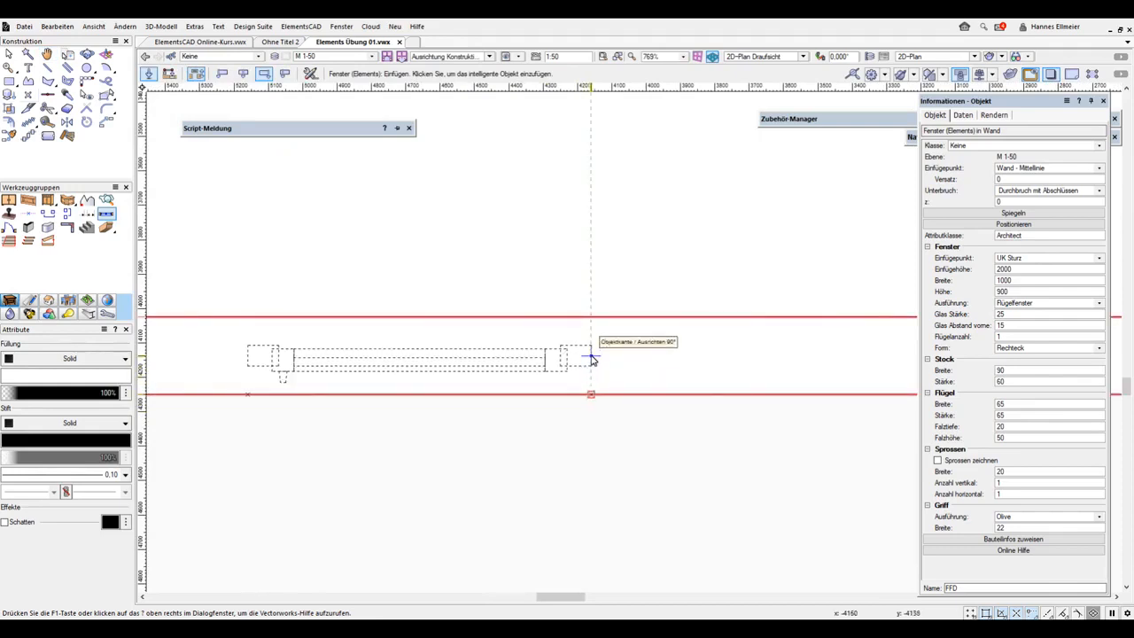
{"action": "left_click", "coordinate": [592, 359]}
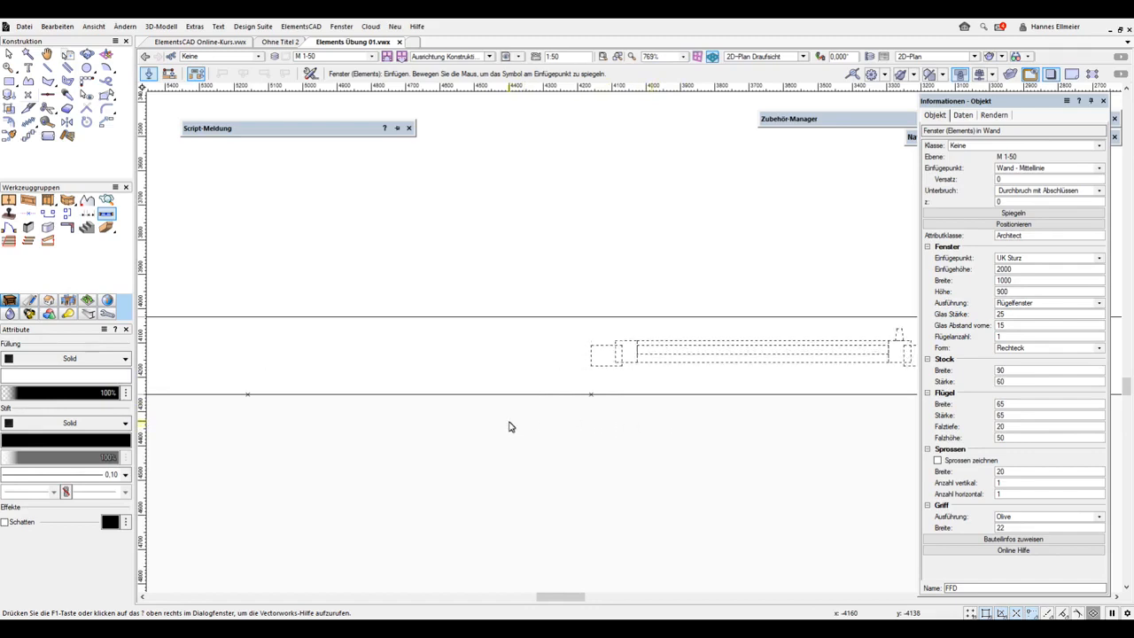
{"action": "left_click", "coordinate": [669, 420]}
Insert a window in the lower outer wall of the middle room, between its two points, with the handle facing inside.
{"action": "scroll", "coordinate": [470, 413], "scroll_direction": "down", "scroll_amount": 6}
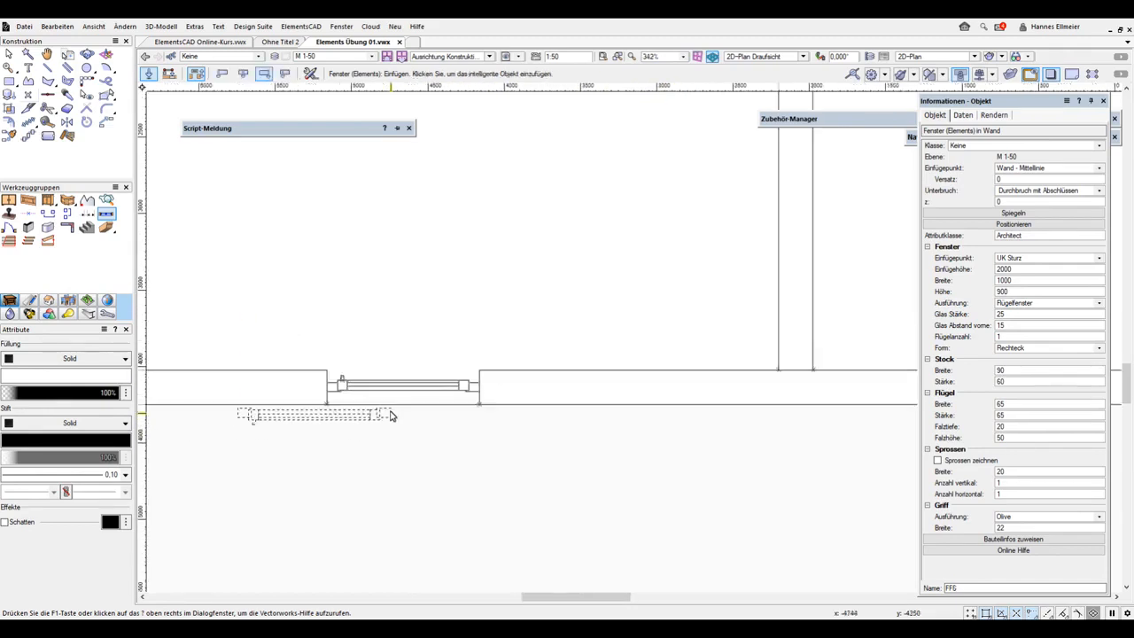
{"action": "scroll", "coordinate": [585, 413], "scroll_direction": "up", "scroll_amount": 5}
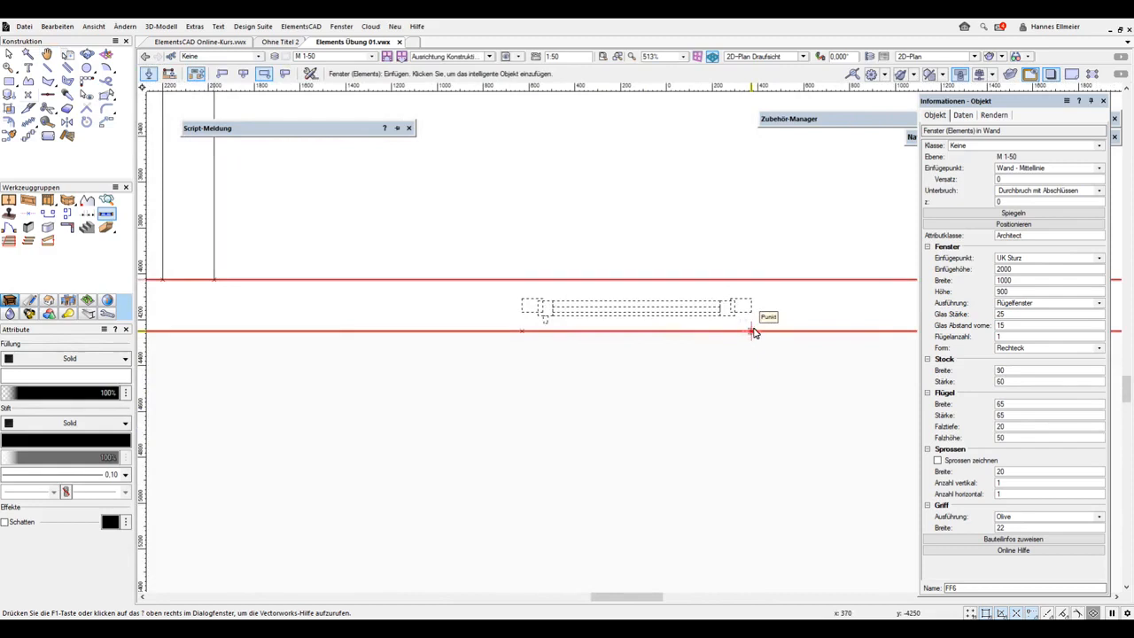
{"action": "left_click", "coordinate": [751, 306]}
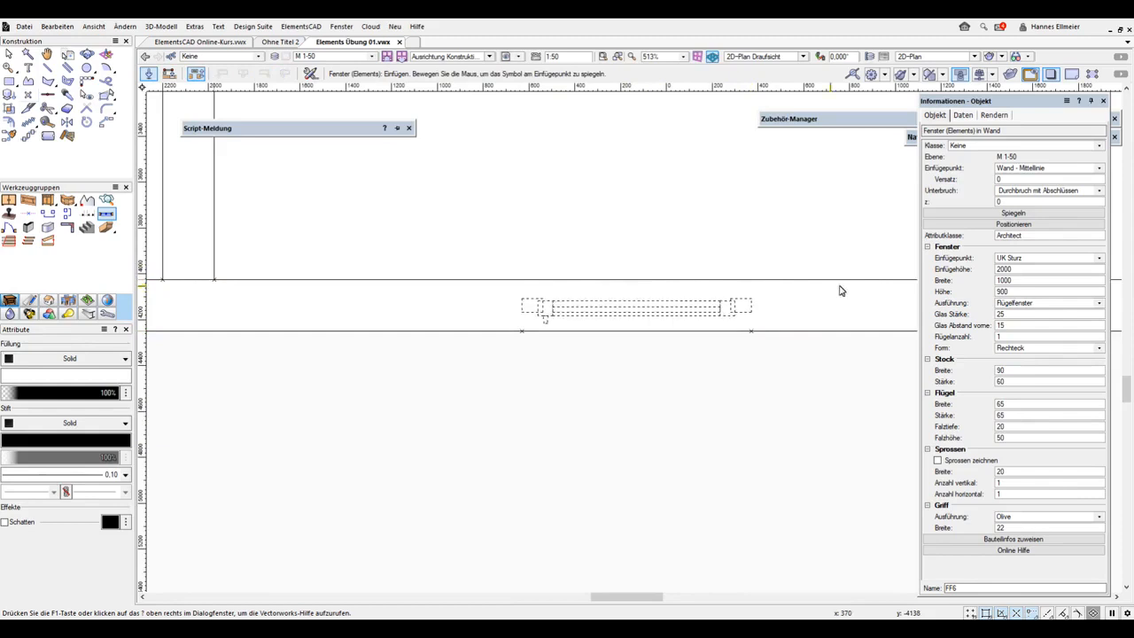
{"action": "left_click", "coordinate": [876, 348]}
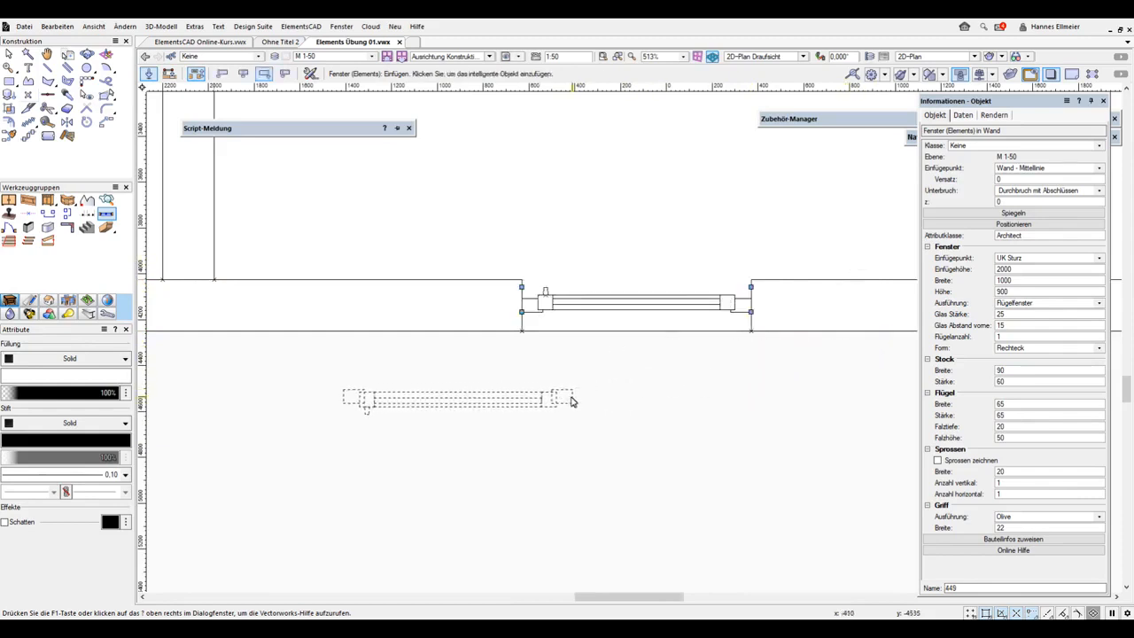
Insert a window in the lower outer wall of the right room, running right from its single point, with the handle facing inside.
{"action": "scroll", "coordinate": [573, 395], "scroll_direction": "down", "scroll_amount": 2}
{"action": "middle_click_drag", "start_coordinate": [773, 431], "coordinate": [430, 404]}
{"action": "scroll", "coordinate": [643, 392], "scroll_direction": "down", "scroll_amount": 1}
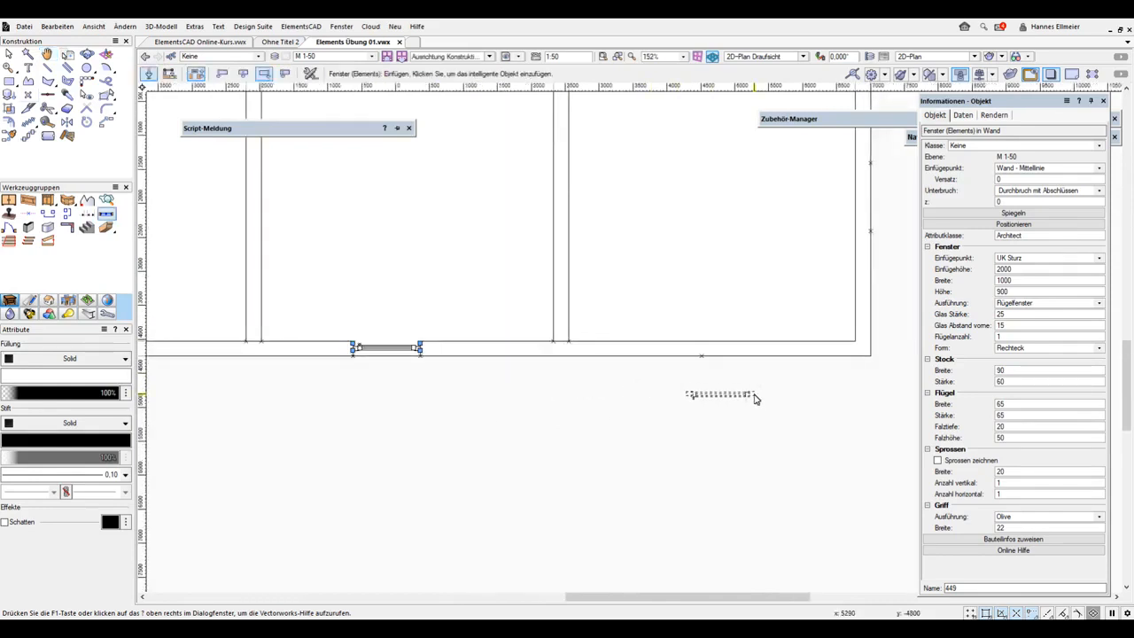
{"action": "scroll", "coordinate": [709, 349], "scroll_direction": "up", "scroll_amount": 4}
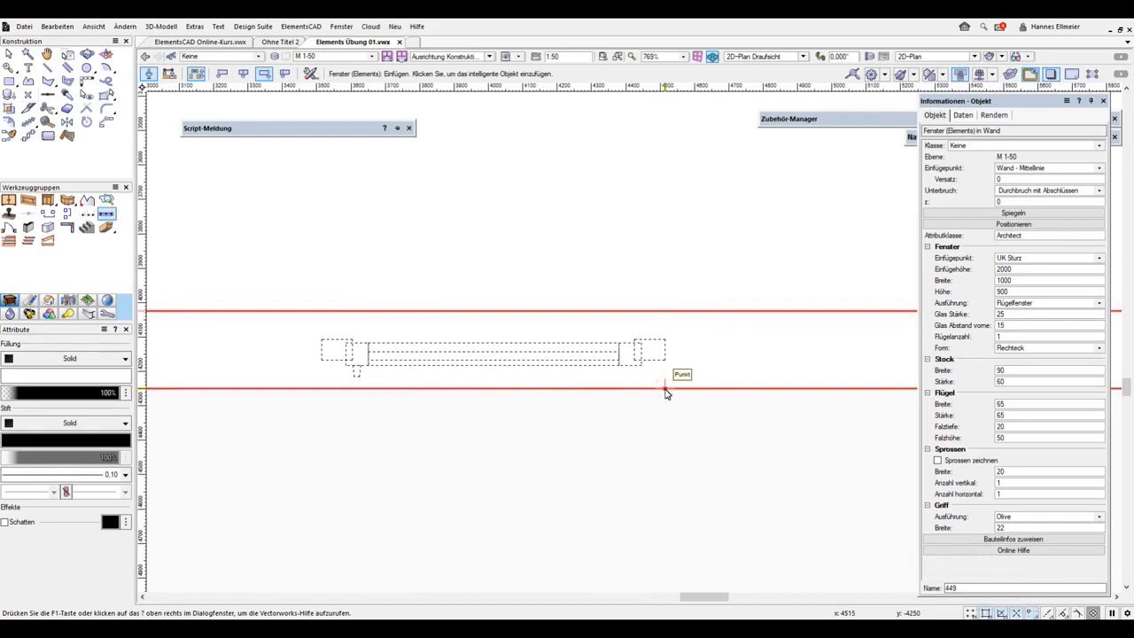
{"action": "left_click", "coordinate": [665, 349]}
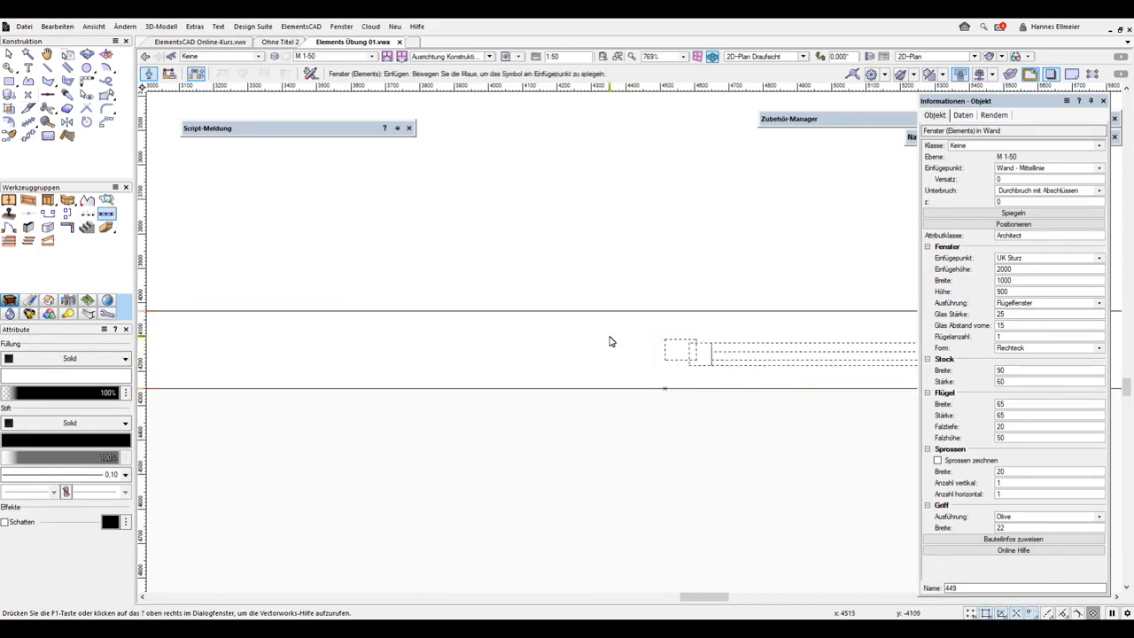
{"action": "scroll", "coordinate": [609, 341], "scroll_direction": "down", "scroll_amount": 3}
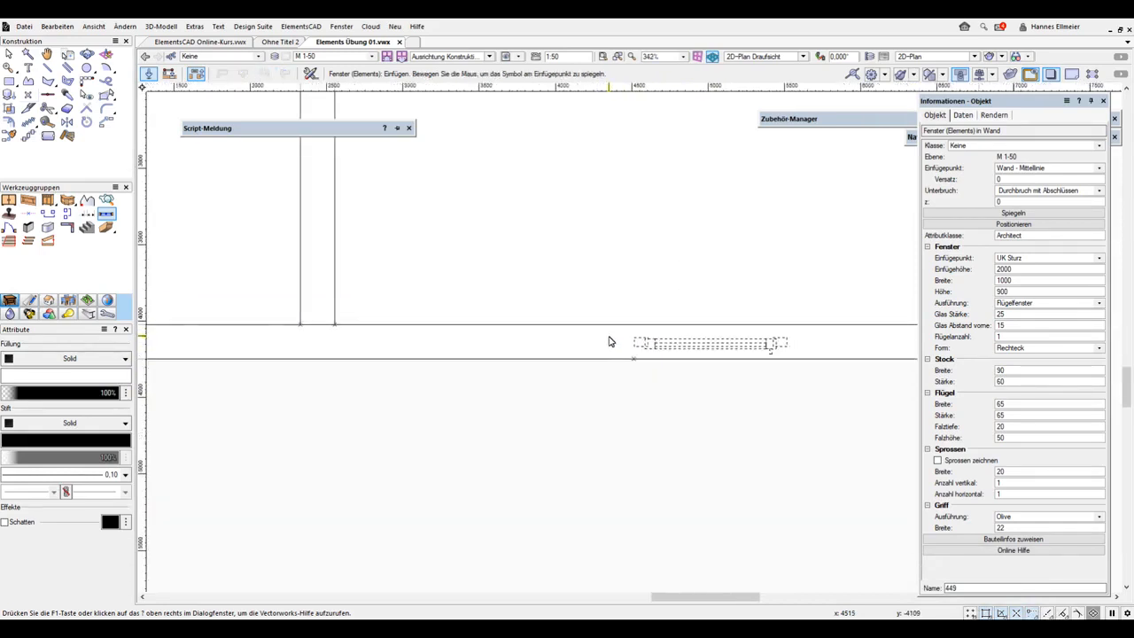
{"action": "left_click", "coordinate": [604, 396]}
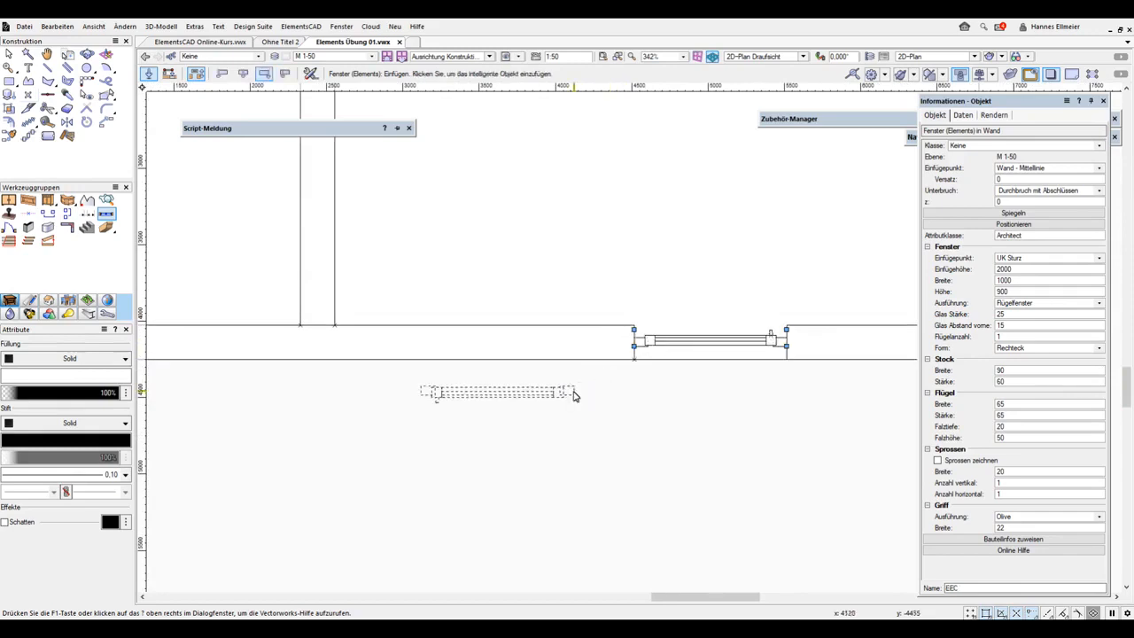
Insert a window in the right outer wall between the lower pair of points, running up from the lower point with the handle inside.
{"action": "scroll", "coordinate": [608, 381], "scroll_direction": "down", "scroll_amount": 5}
{"action": "scroll", "coordinate": [603, 387], "scroll_direction": "up", "scroll_amount": 4}
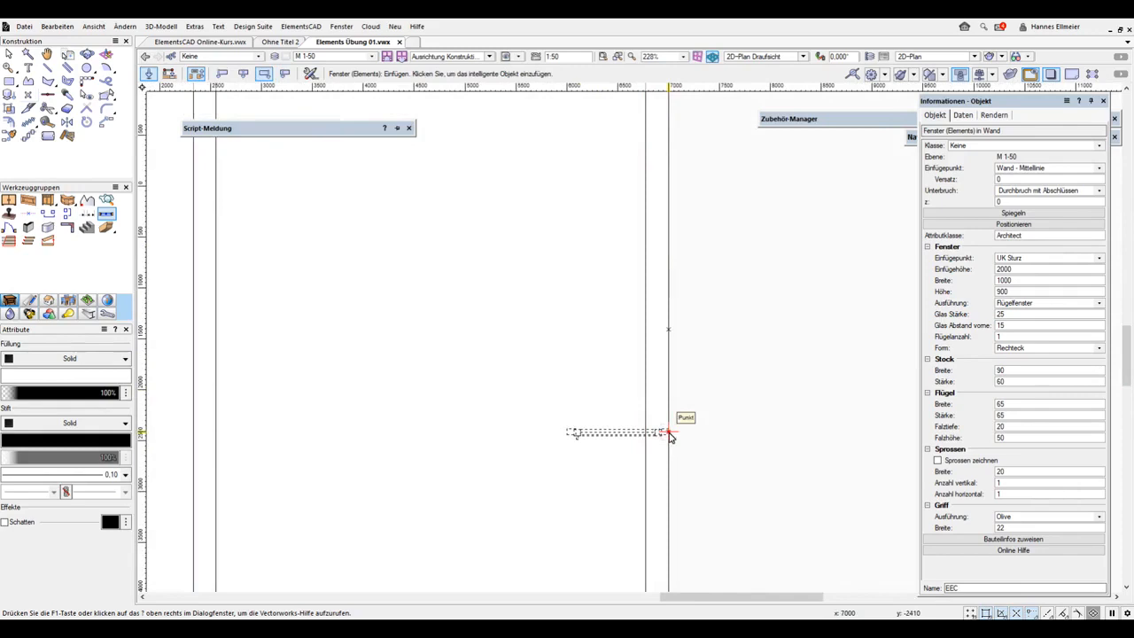
{"action": "scroll", "coordinate": [670, 436], "scroll_direction": "up", "scroll_amount": 2}
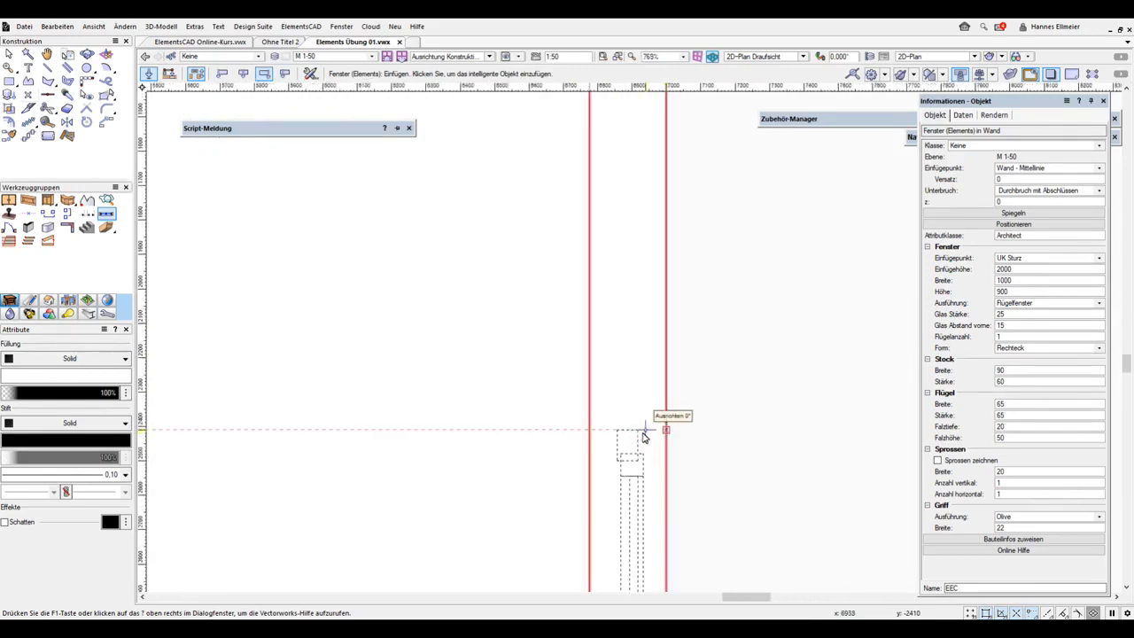
{"action": "left_click", "coordinate": [637, 432]}
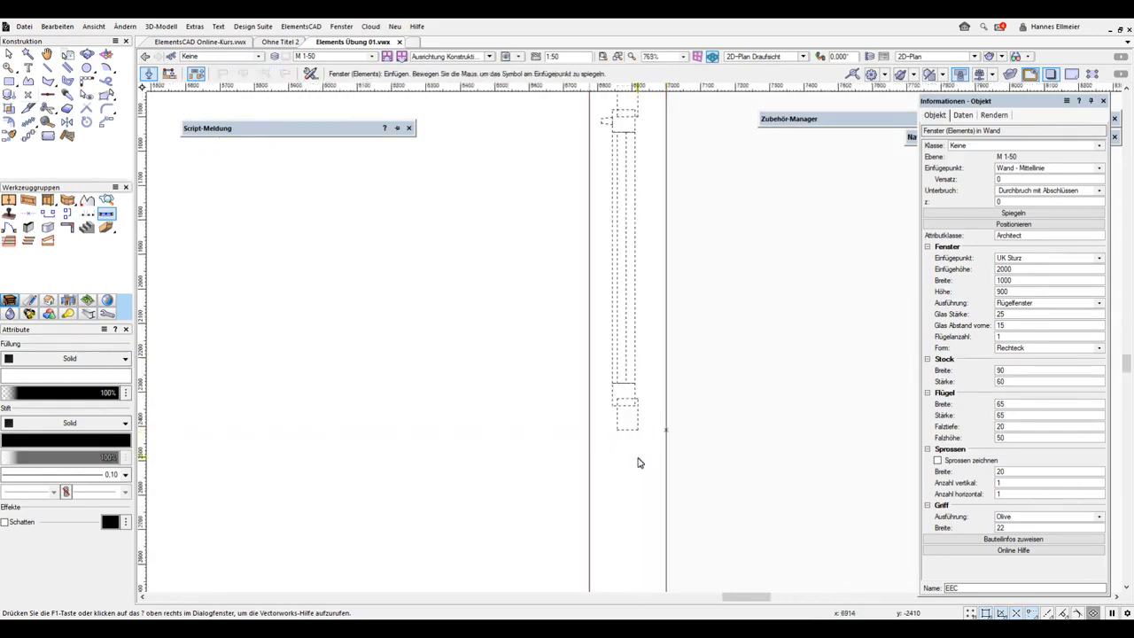
{"action": "left_click", "coordinate": [636, 459]}
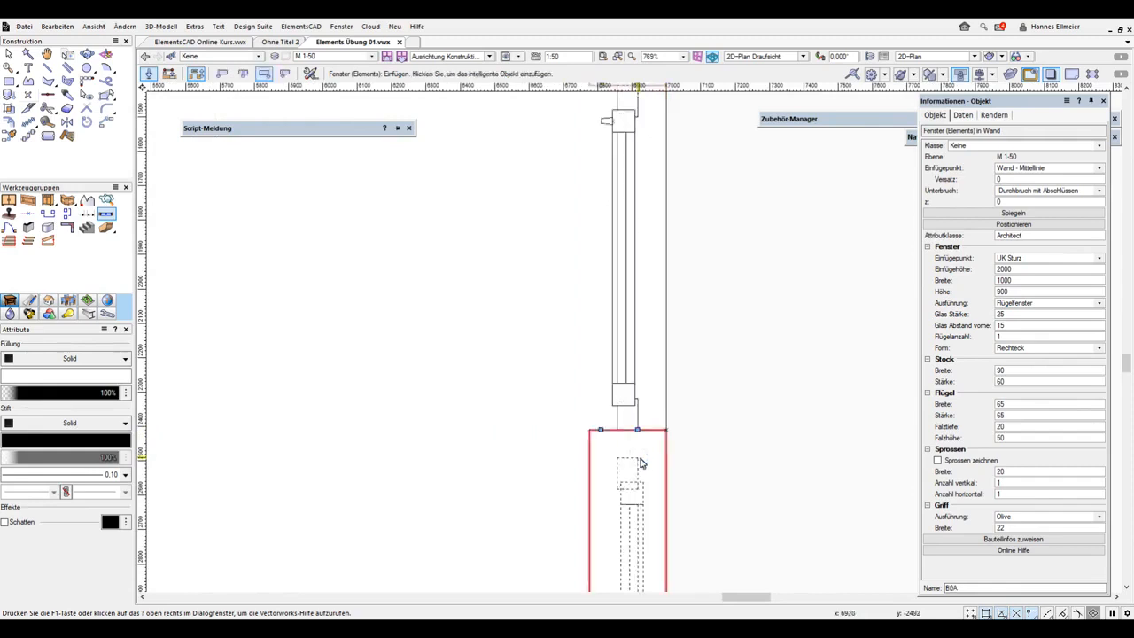
{"action": "scroll", "coordinate": [638, 460], "scroll_direction": "down", "scroll_amount": 2}
{"action": "scroll", "coordinate": [712, 278], "scroll_direction": "down", "scroll_amount": 2}
{"action": "scroll", "coordinate": [699, 363], "scroll_direction": "up", "scroll_amount": 4}
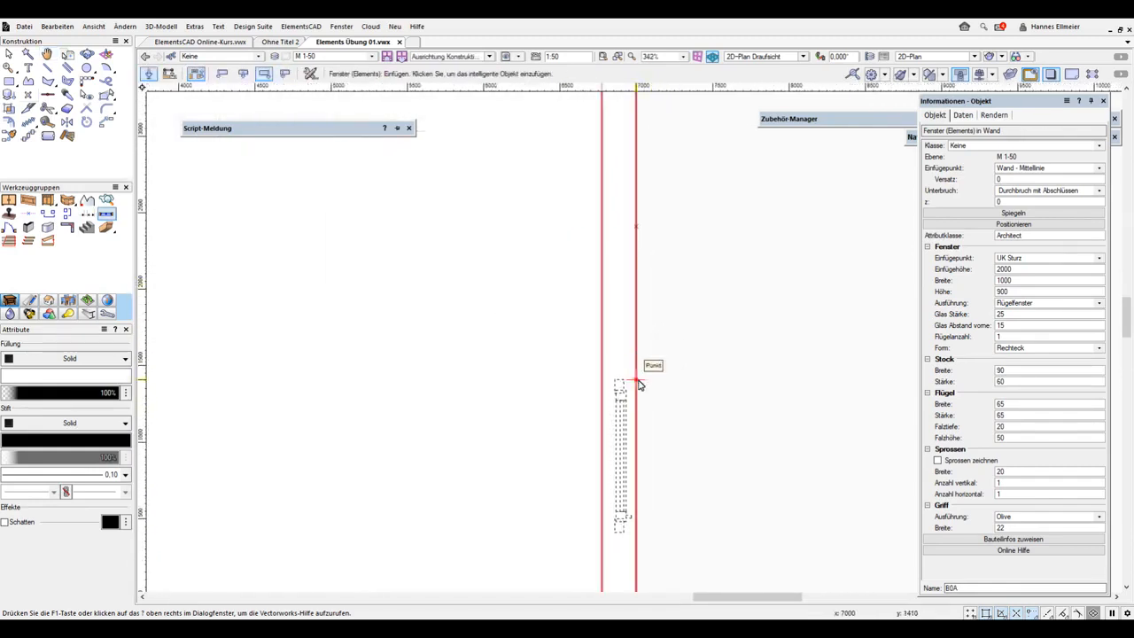
{"action": "left_click", "coordinate": [638, 381]}
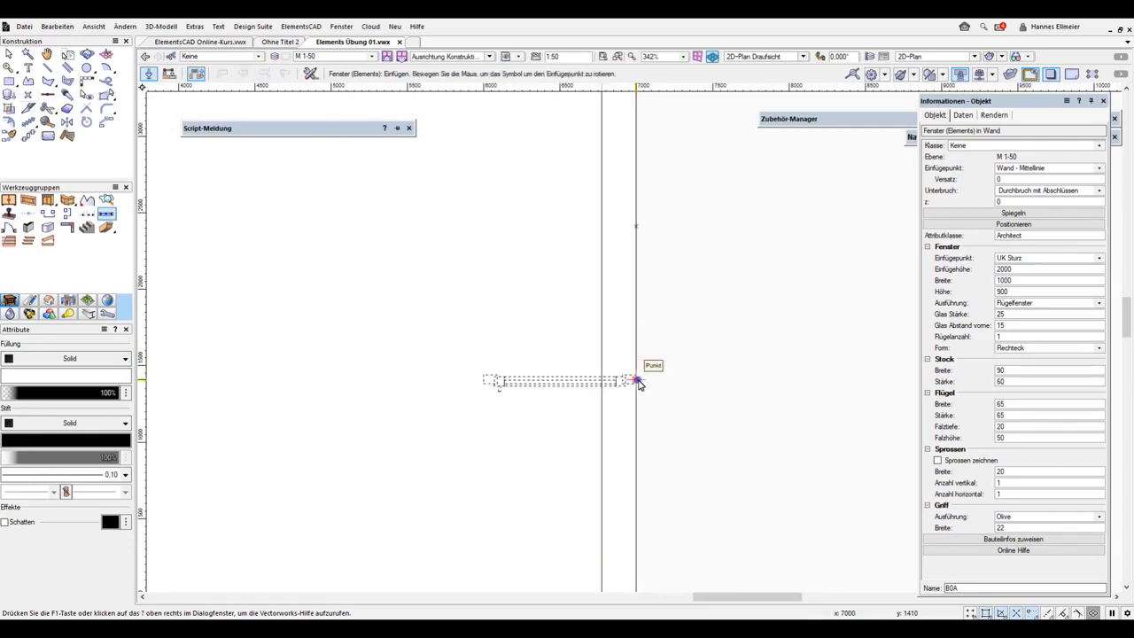
{"action": "left_click", "coordinate": [630, 464]}
{"action": "key", "text": "x"}
{"action": "left_click", "coordinate": [192, 269]}
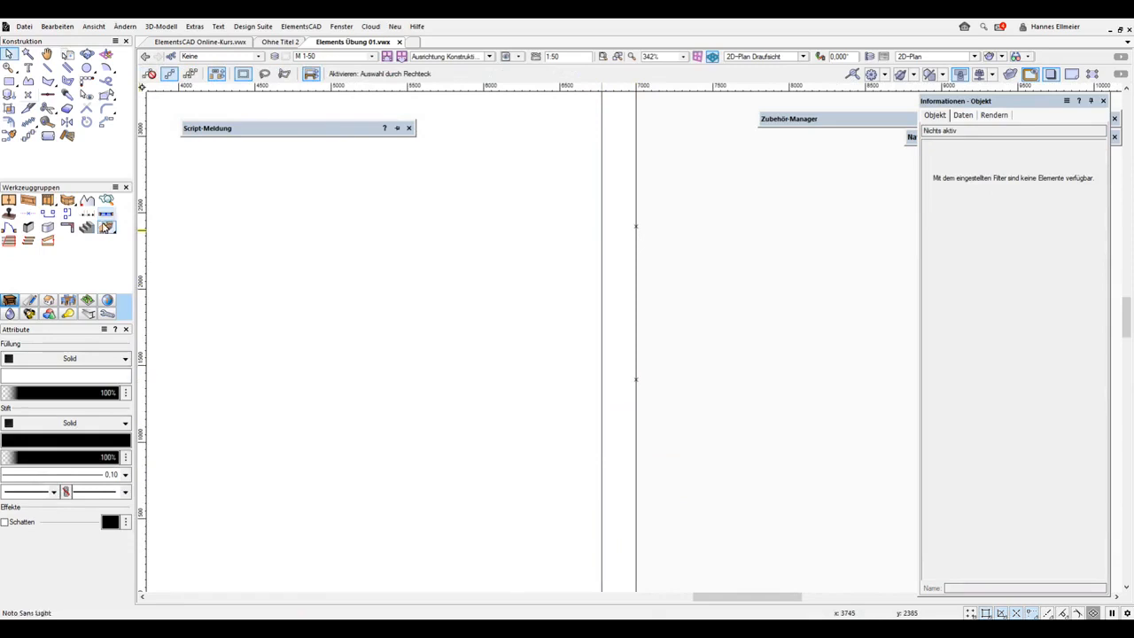
Insert a window in the right outer wall between the upper pair of points, running up from the lower point with the handle inside.
{"action": "left_click", "coordinate": [106, 215]}
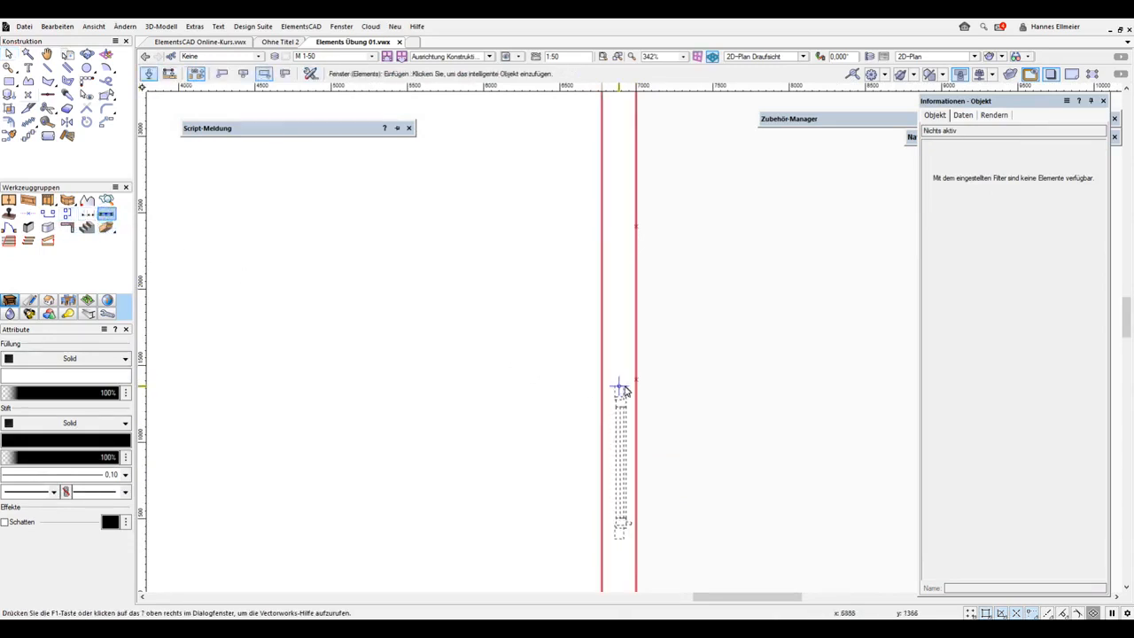
{"action": "scroll", "coordinate": [624, 387], "scroll_direction": "up", "scroll_amount": 4}
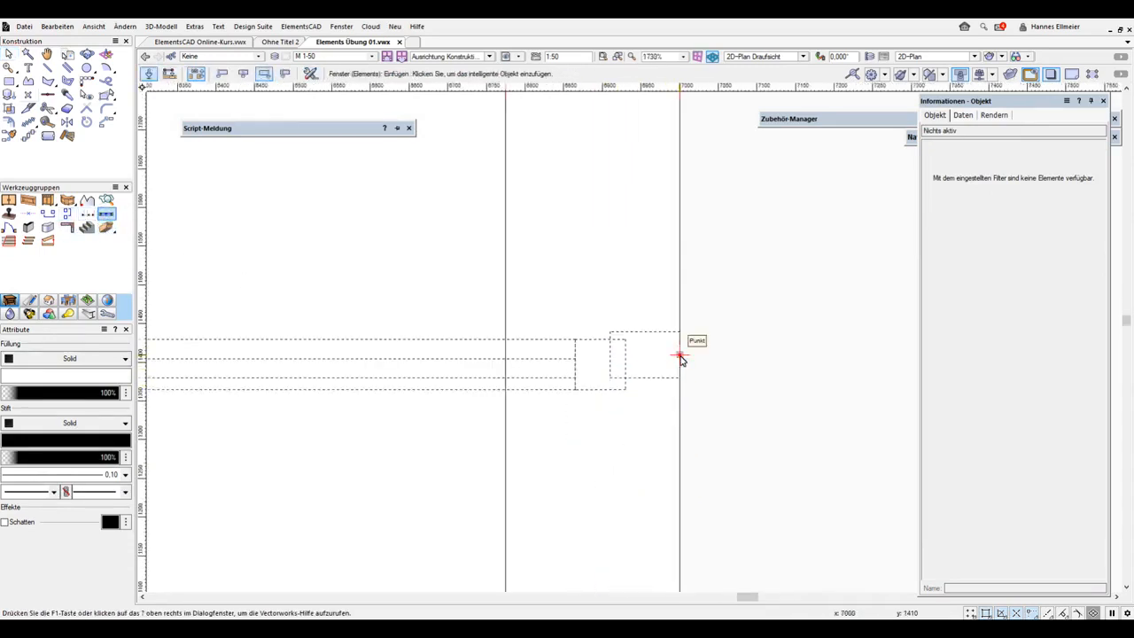
{"action": "left_click", "coordinate": [679, 357]}
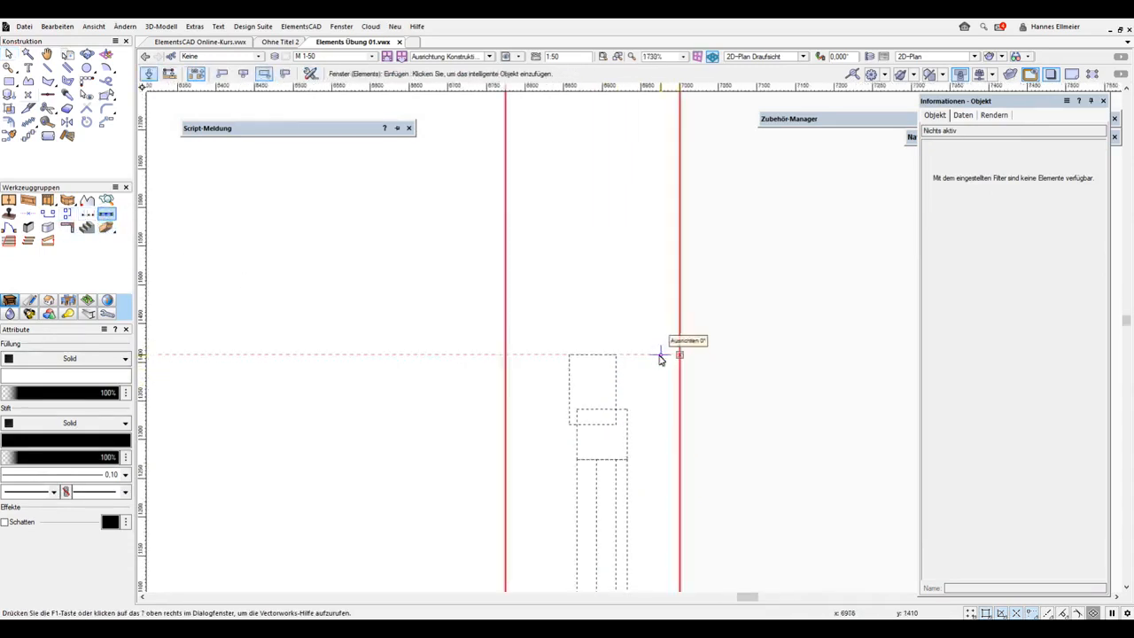
{"action": "left_click", "coordinate": [598, 358]}
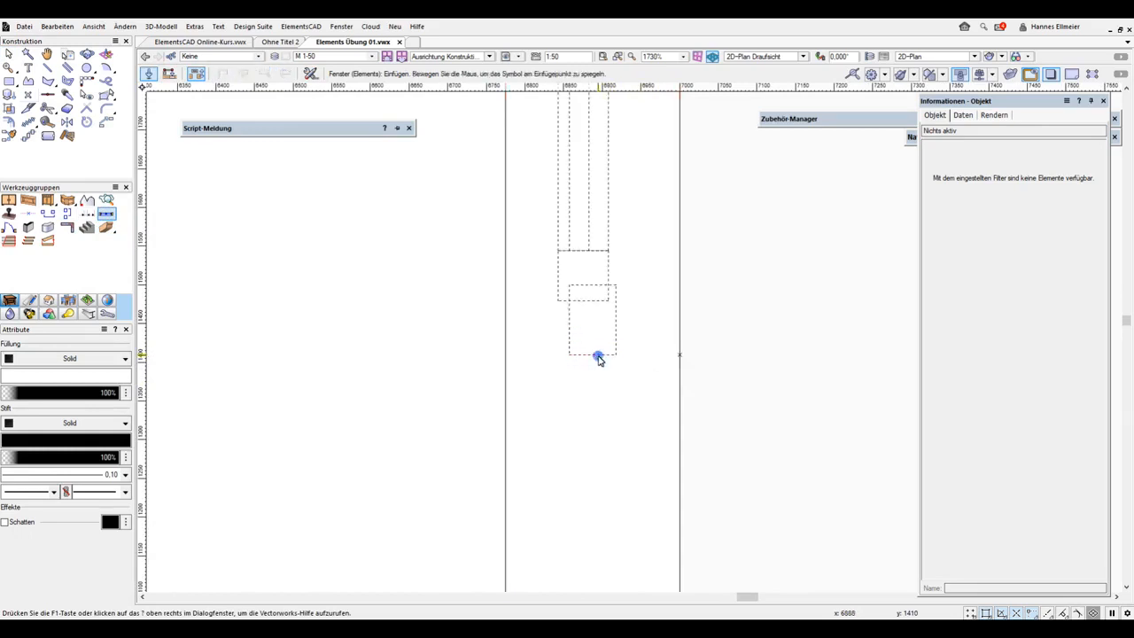
{"action": "scroll", "coordinate": [602, 361], "scroll_direction": "down", "scroll_amount": 3}
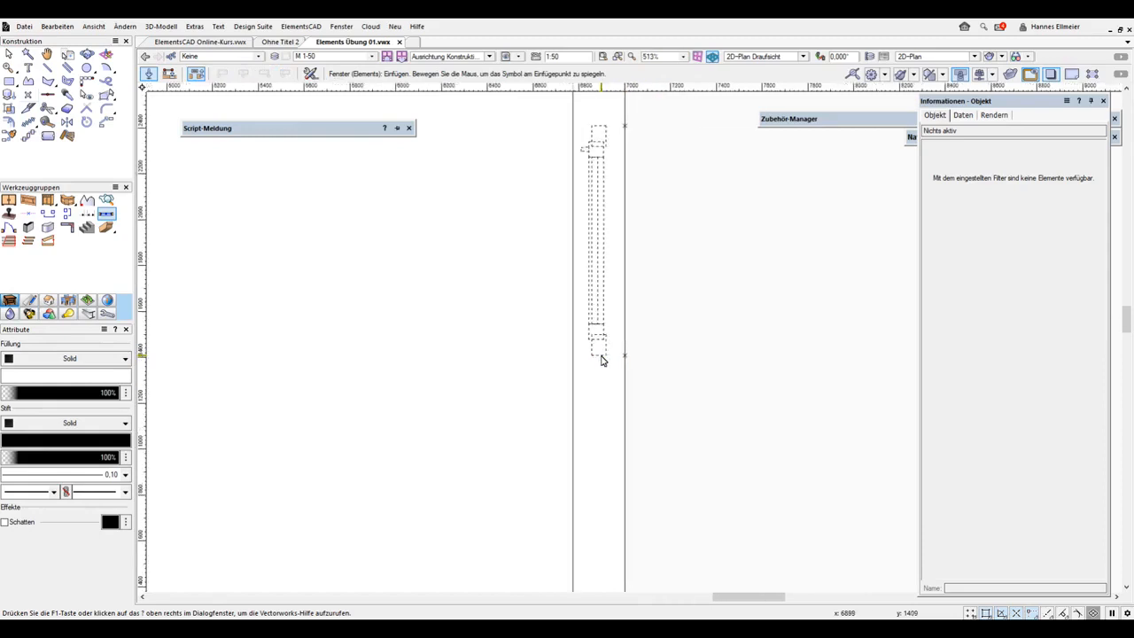
{"action": "left_click", "coordinate": [601, 357]}
{"action": "left_click", "coordinate": [601, 360]}
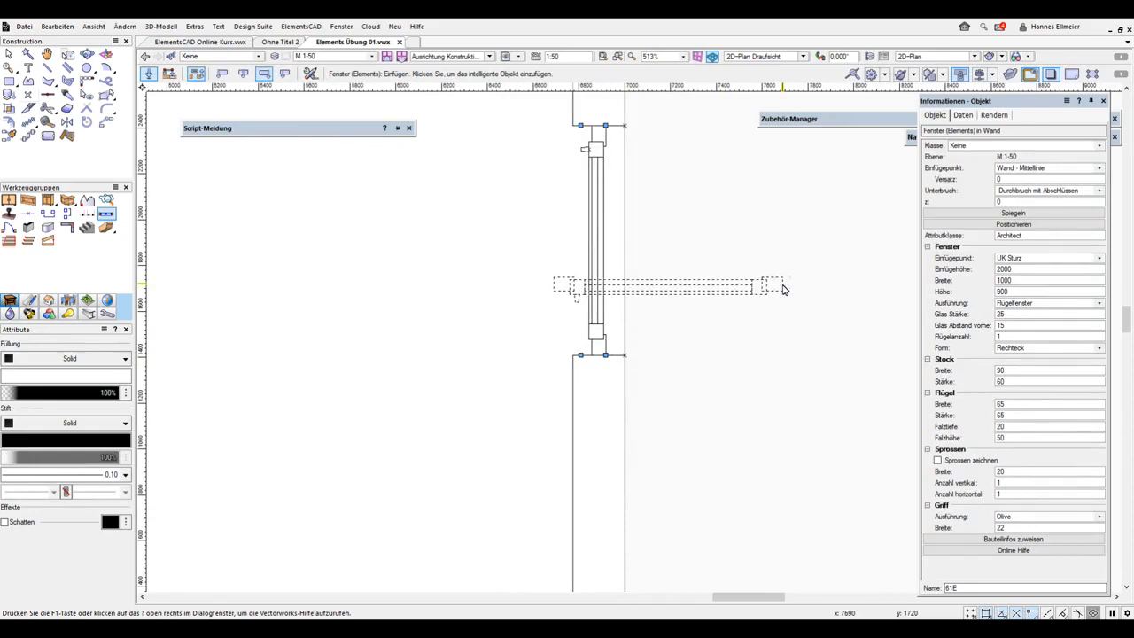
{"action": "middle_click_drag", "start_coordinate": [722, 254], "coordinate": [735, 303]}
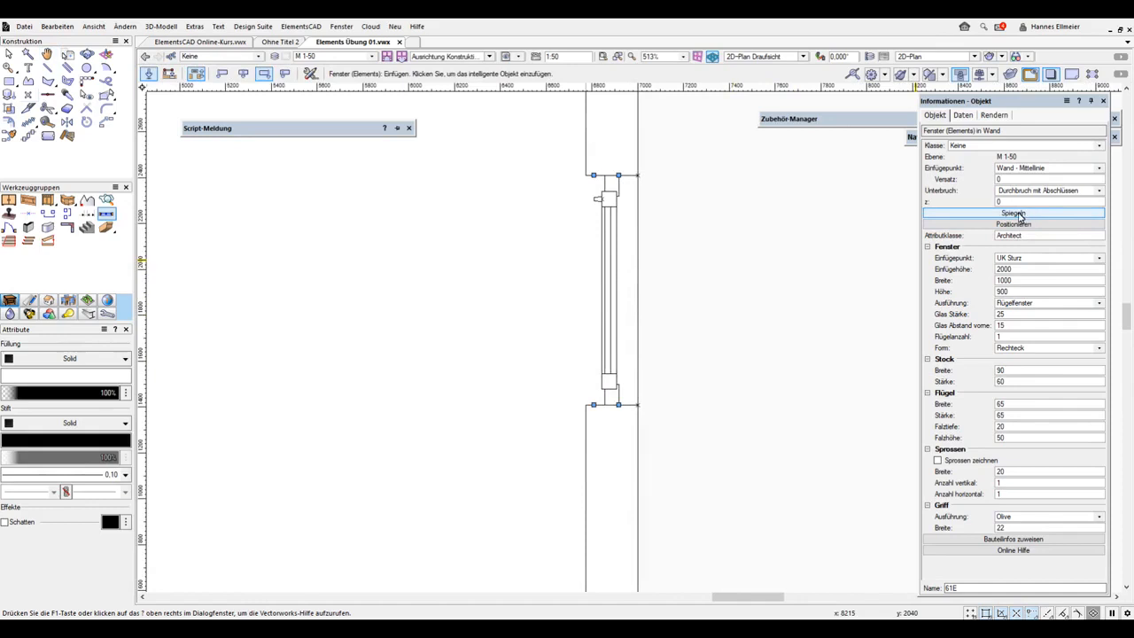
Mirror the upper window in the right outer wall so its handle sits inside at the lower end.
{"action": "left_click", "coordinate": [1018, 215]}
{"action": "left_click", "coordinate": [1018, 216]}
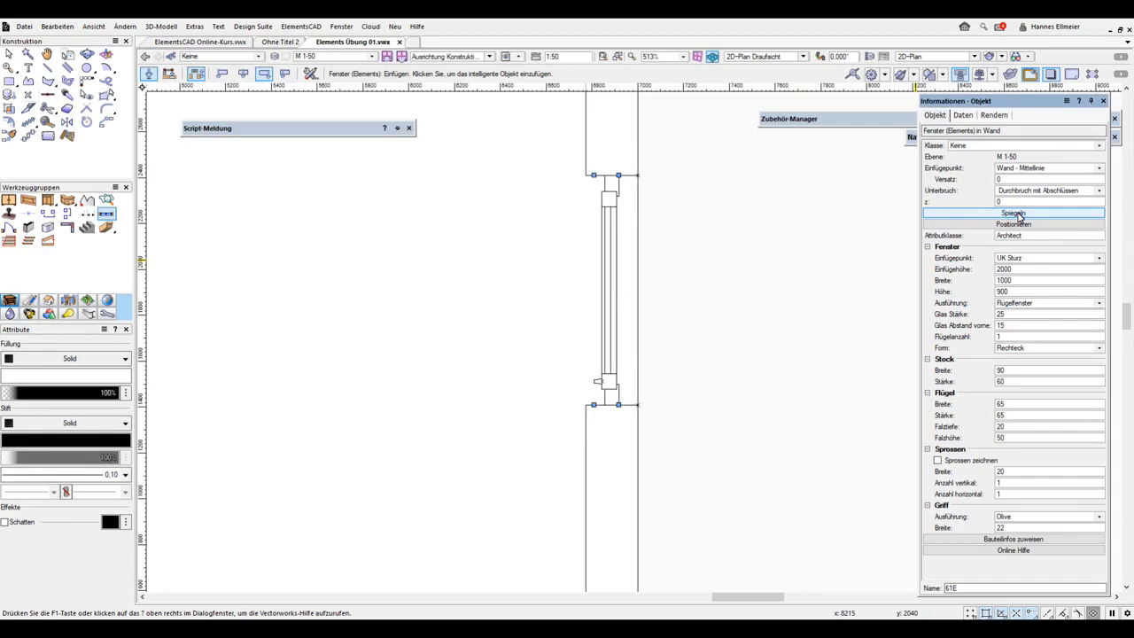
Insert a window in the left outer wall, level with the upper window of the right outer wall and running down from its upper edge.
{"action": "scroll", "coordinate": [683, 399], "scroll_direction": "down", "scroll_amount": 5}
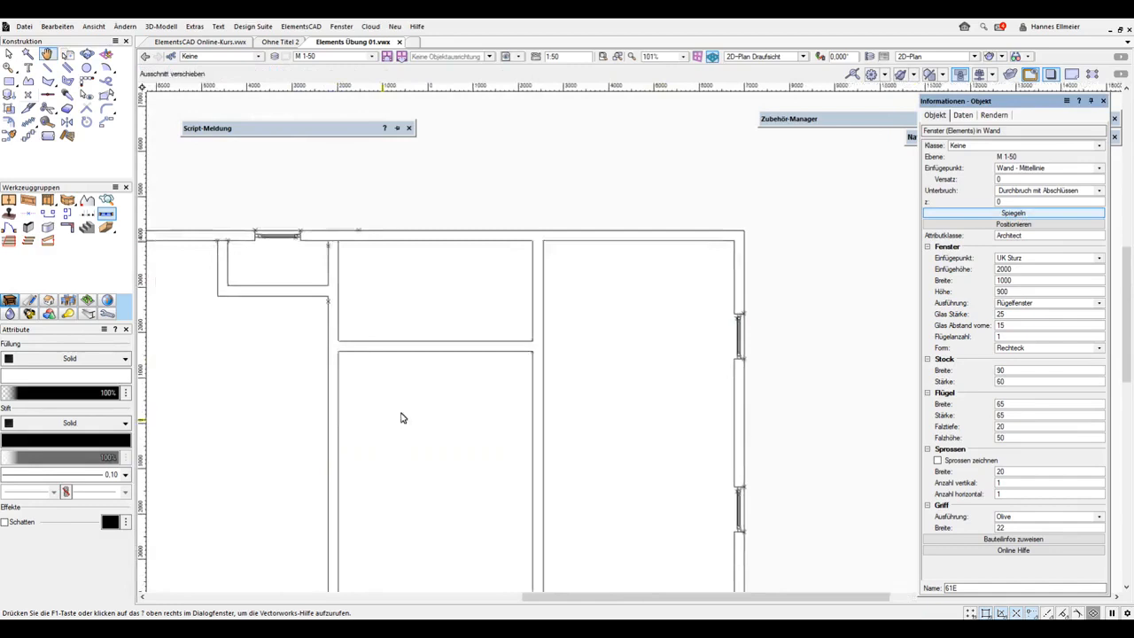
{"action": "middle_click_drag", "start_coordinate": [387, 423], "coordinate": [529, 384]}
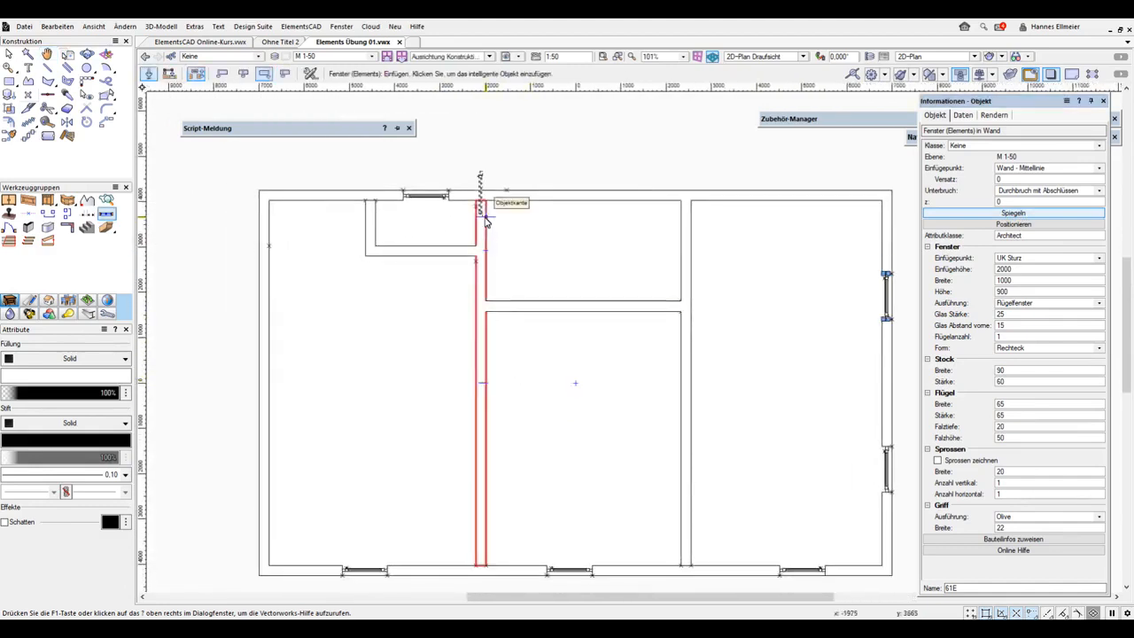
{"action": "left_click", "coordinate": [884, 277]}
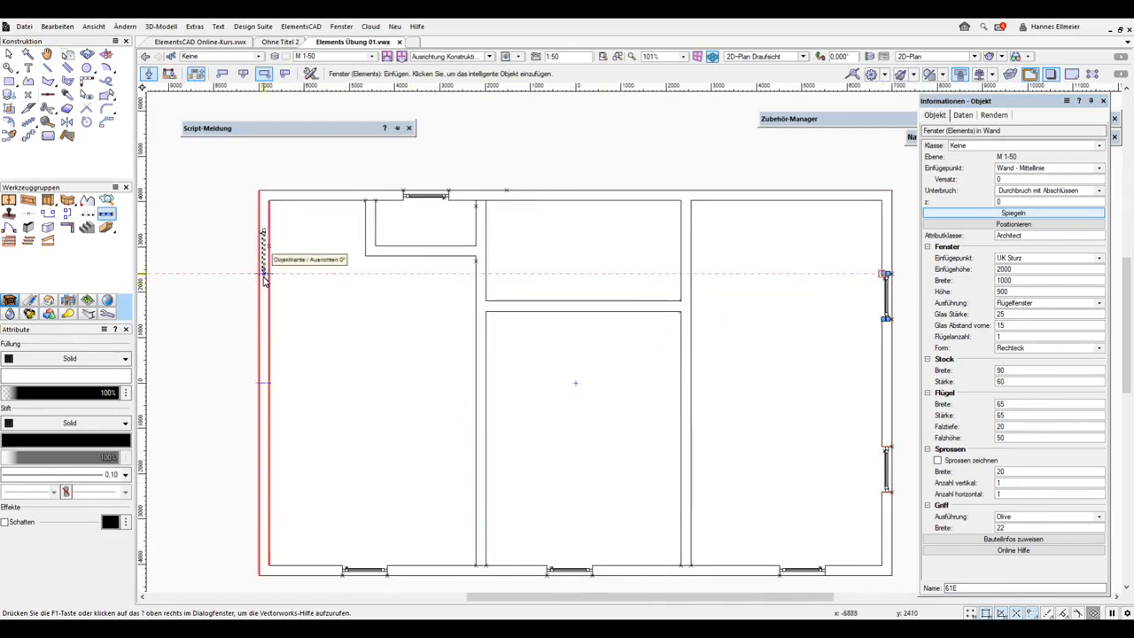
{"action": "left_click", "coordinate": [264, 276]}
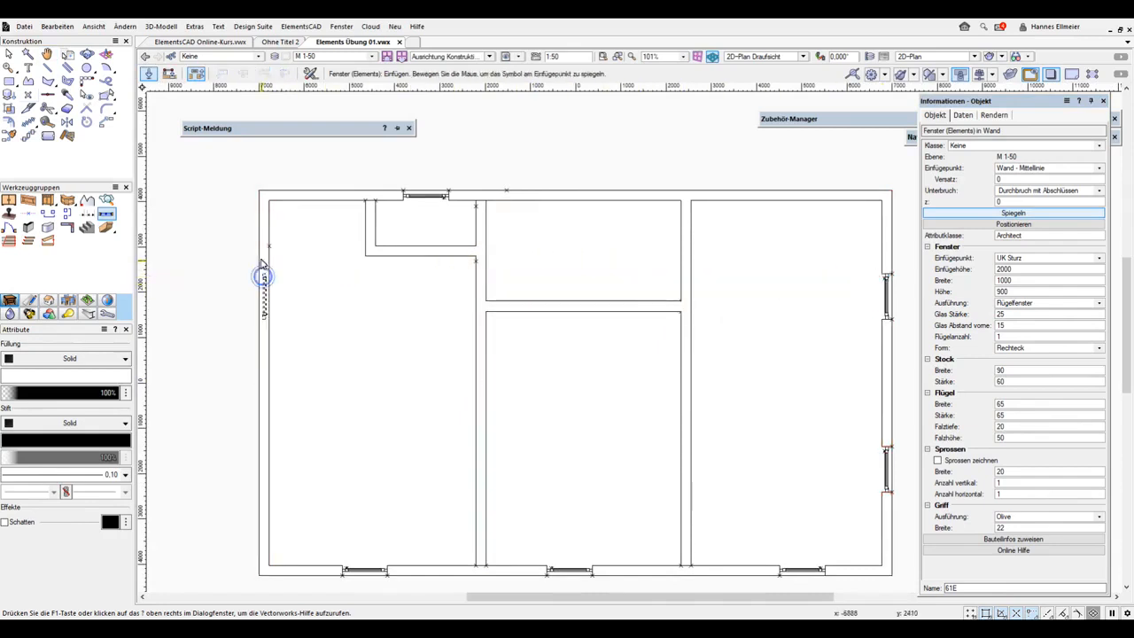
{"action": "left_click", "coordinate": [244, 245]}
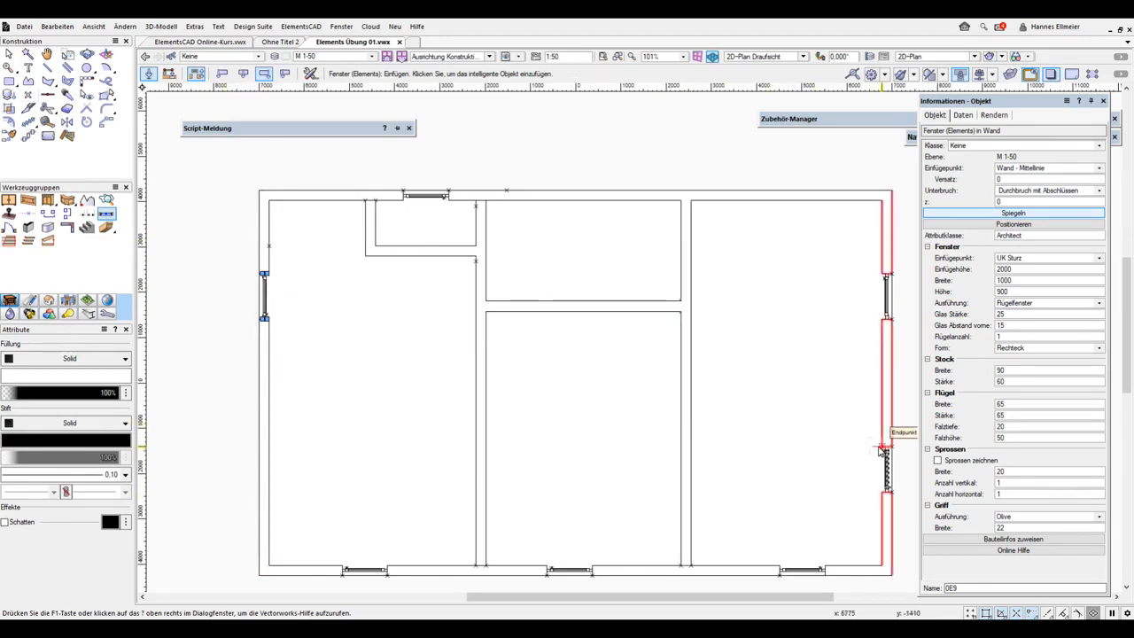
Insert a second window in the left outer wall, level with the lower window of the right outer wall.
{"action": "left_click", "coordinate": [880, 452]}
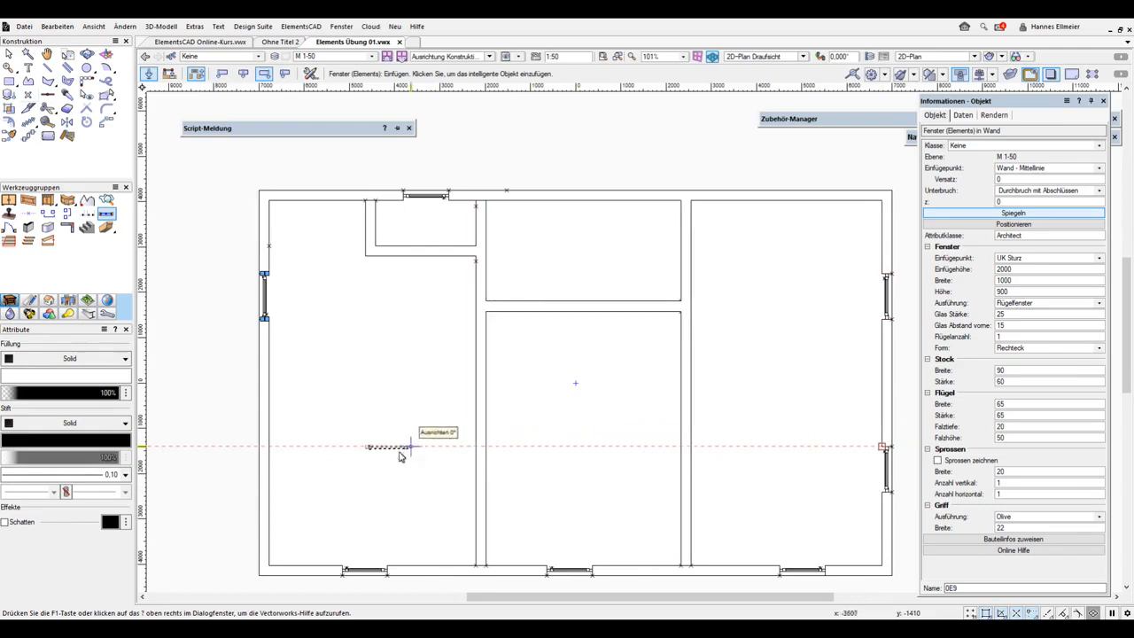
{"action": "left_click", "coordinate": [260, 454]}
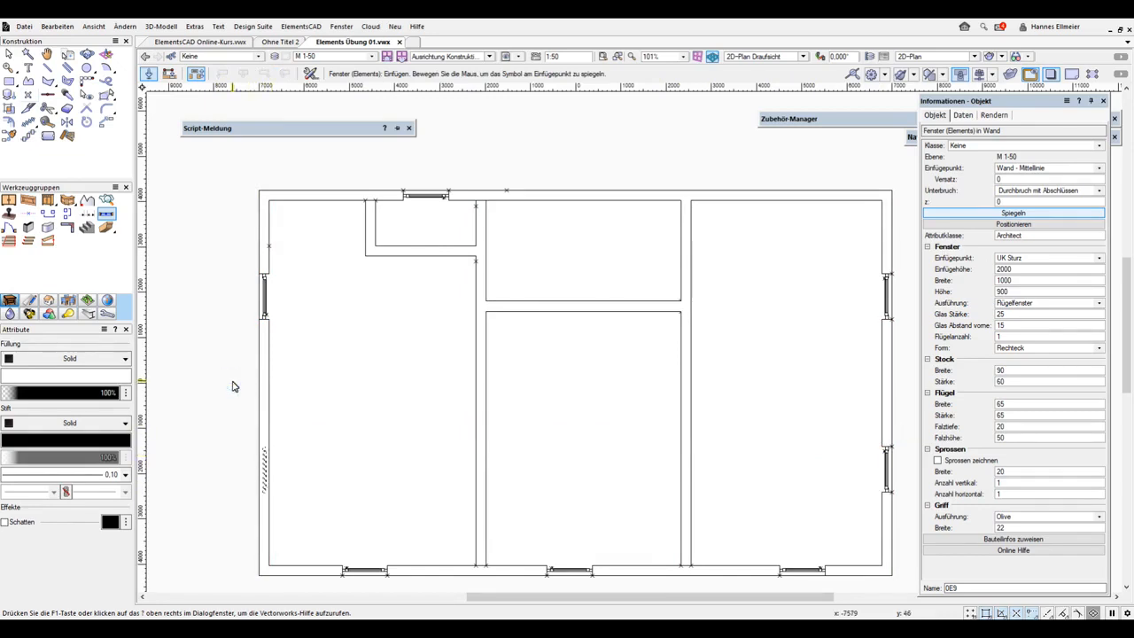
{"action": "left_click", "coordinate": [233, 386]}
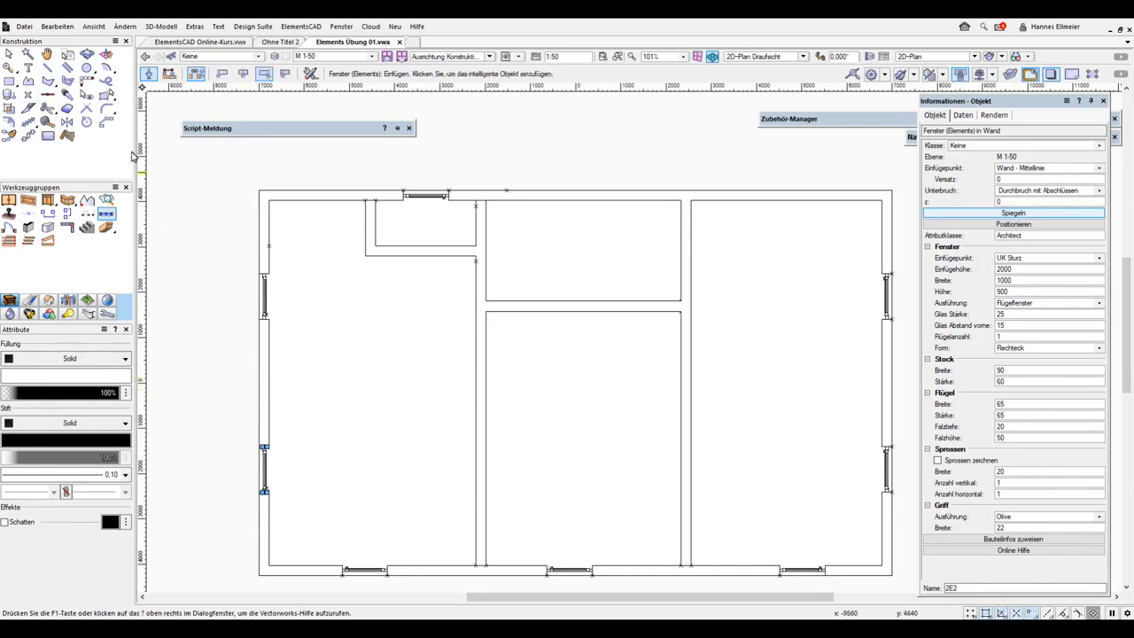
Insert an 860 wide door in the upper outer wall, running right from the single construction point and swinging inward with its hinge on the left.
{"action": "left_click", "coordinate": [8, 55]}
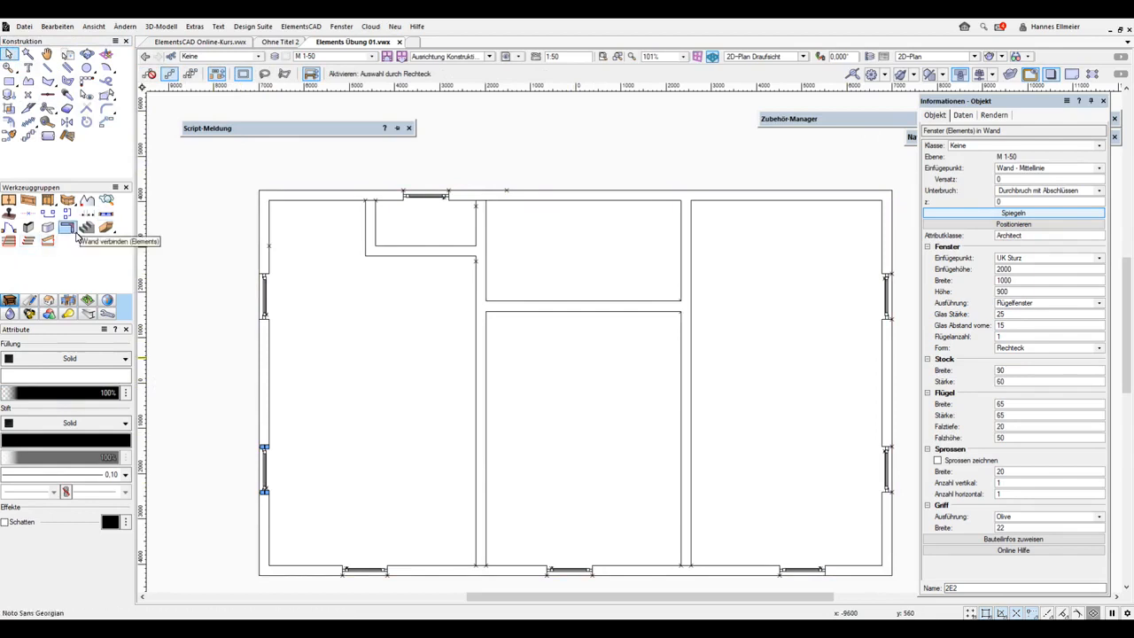
{"action": "left_click", "coordinate": [11, 228]}
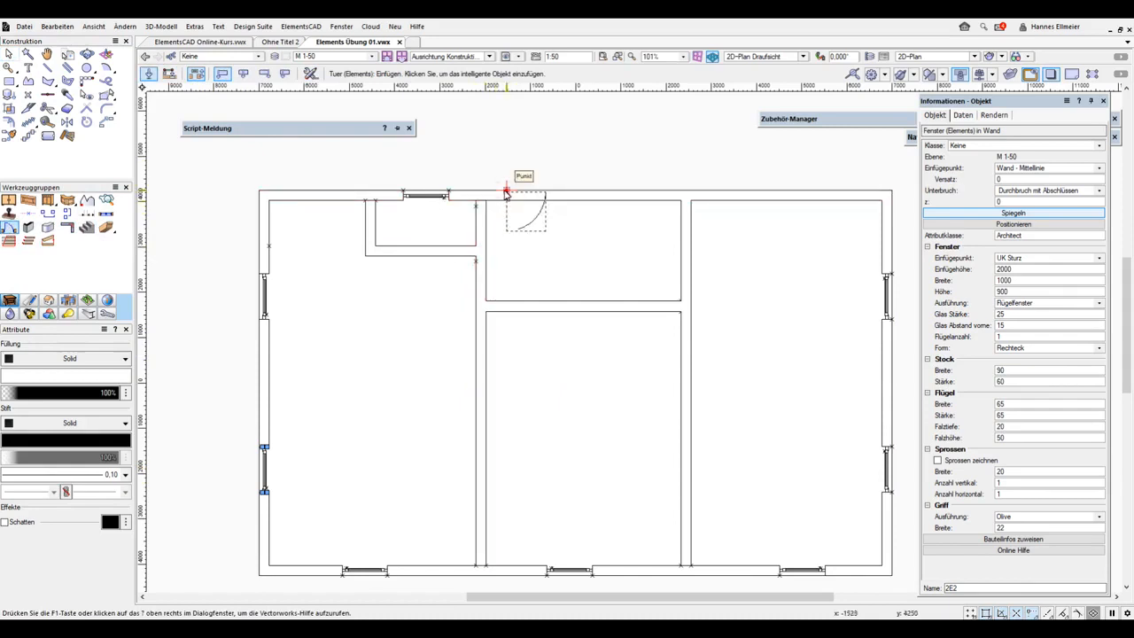
{"action": "scroll", "coordinate": [505, 194], "scroll_direction": "up", "scroll_amount": 5}
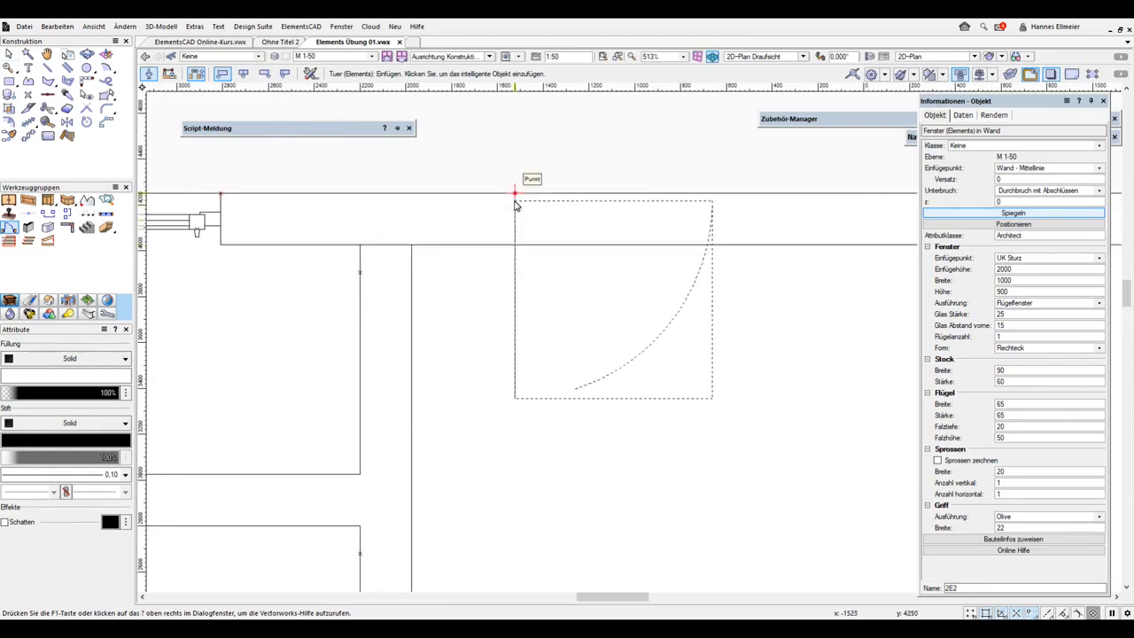
{"action": "left_click", "coordinate": [516, 199]}
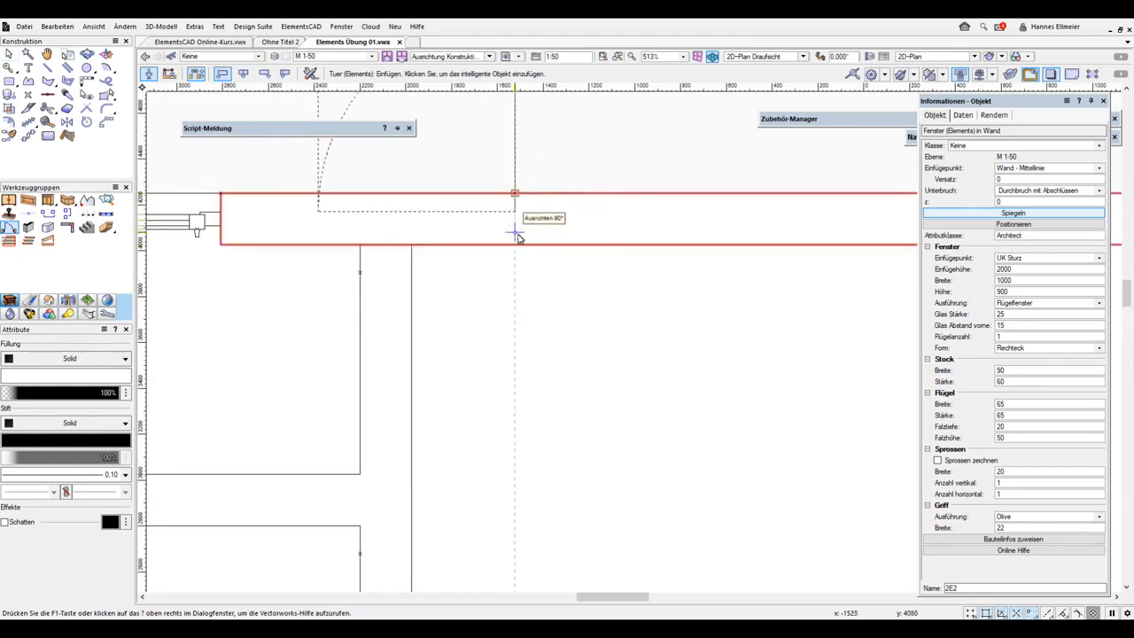
{"action": "left_click", "coordinate": [517, 223]}
{"action": "left_click", "coordinate": [520, 172]}
{"action": "left_click", "coordinate": [573, 493]}
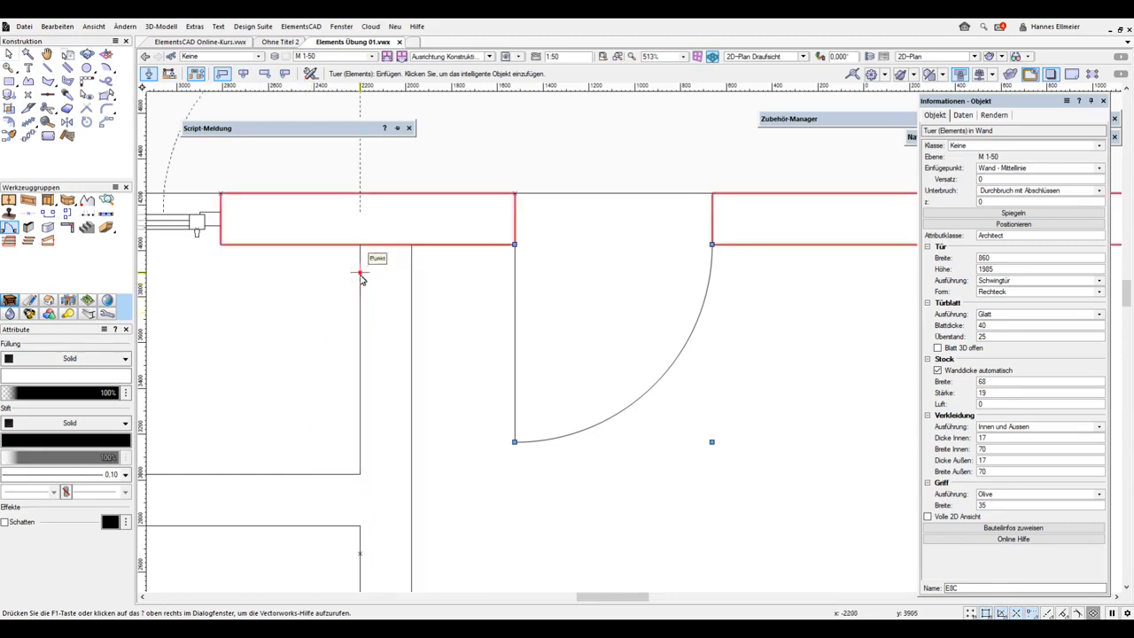
Insert a door in the small room's right wall, running down from the upper construction point and opening into the small room.
{"action": "scroll", "coordinate": [361, 277], "scroll_direction": "up", "scroll_amount": 5}
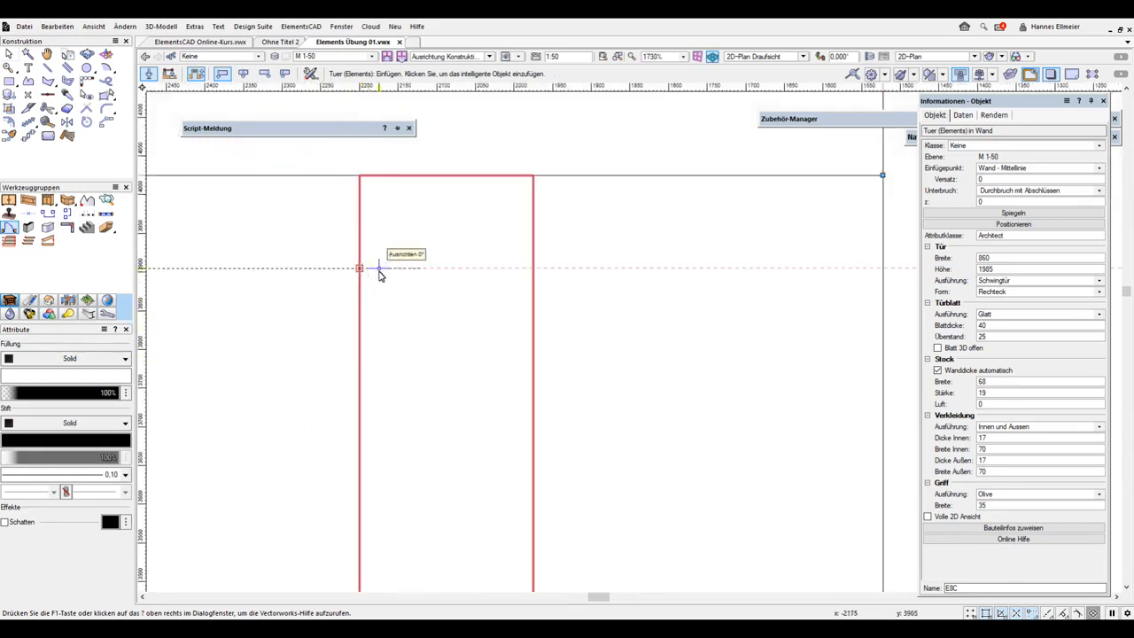
{"action": "left_click", "coordinate": [419, 275]}
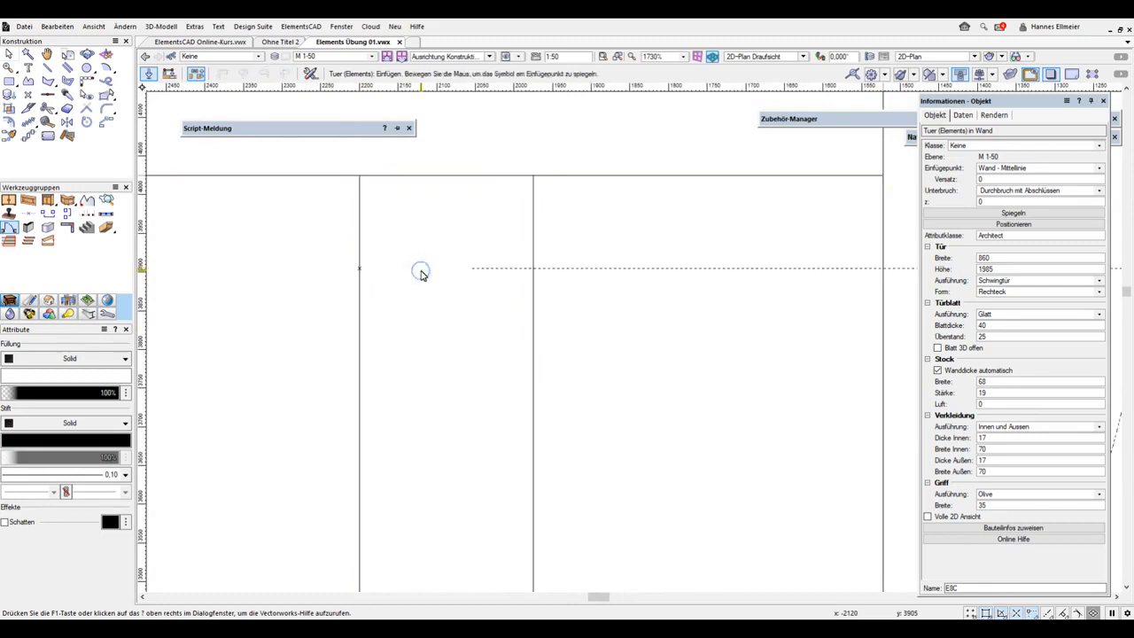
{"action": "scroll", "coordinate": [420, 275], "scroll_direction": "down", "scroll_amount": 5}
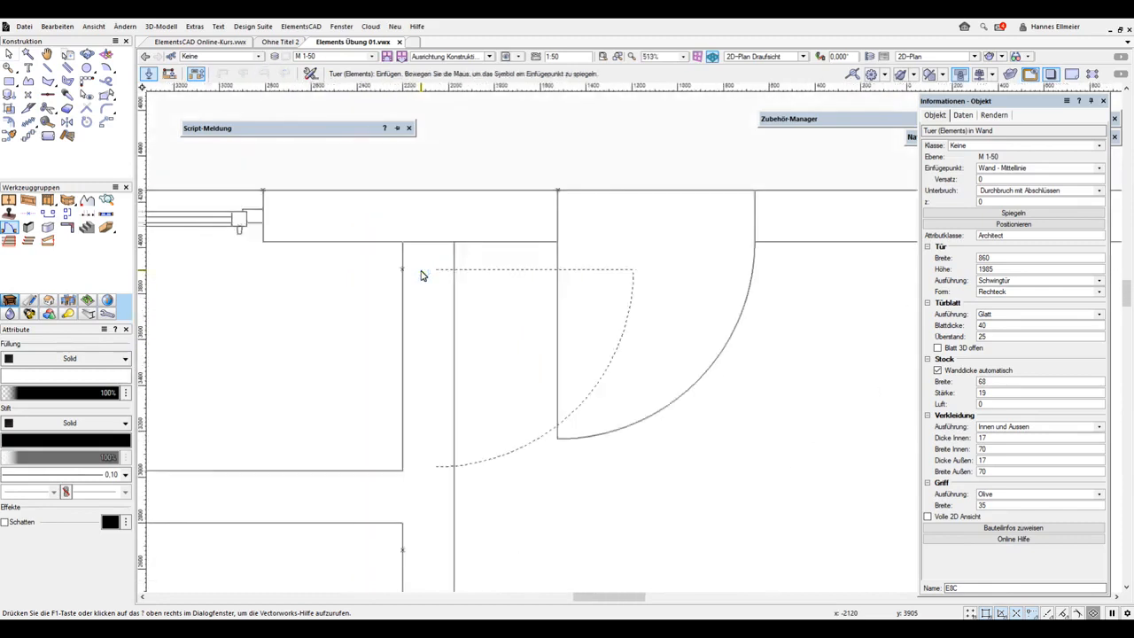
{"action": "left_click", "coordinate": [485, 280]}
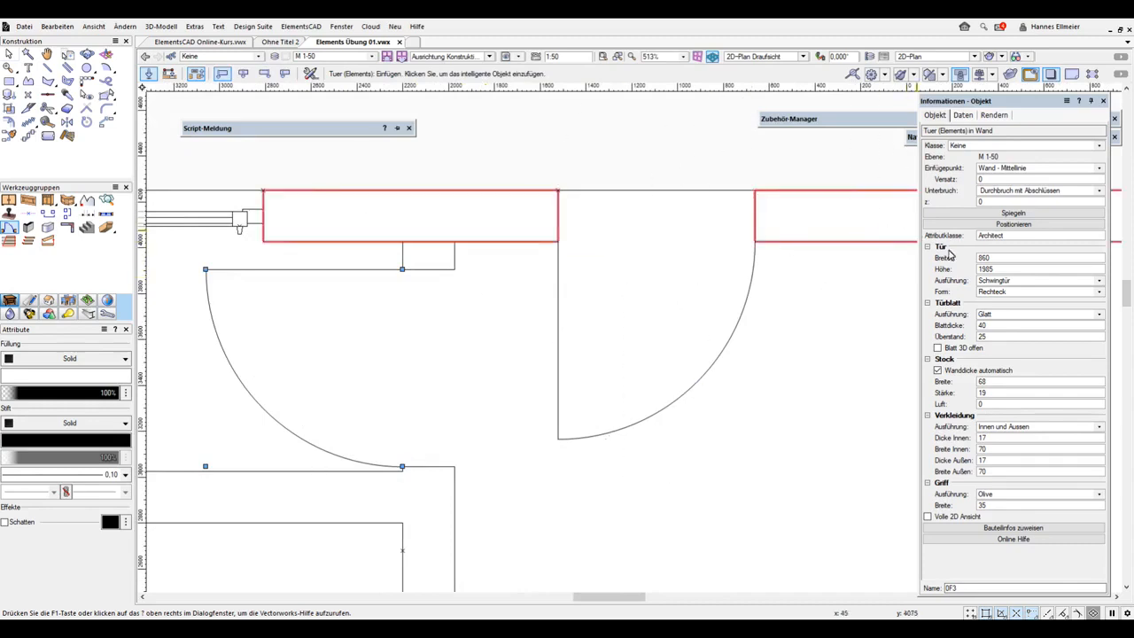
Set the small room door's width to 610 and move the door up so its upper edge meets the construction point.
{"action": "left_click", "coordinate": [997, 258]}
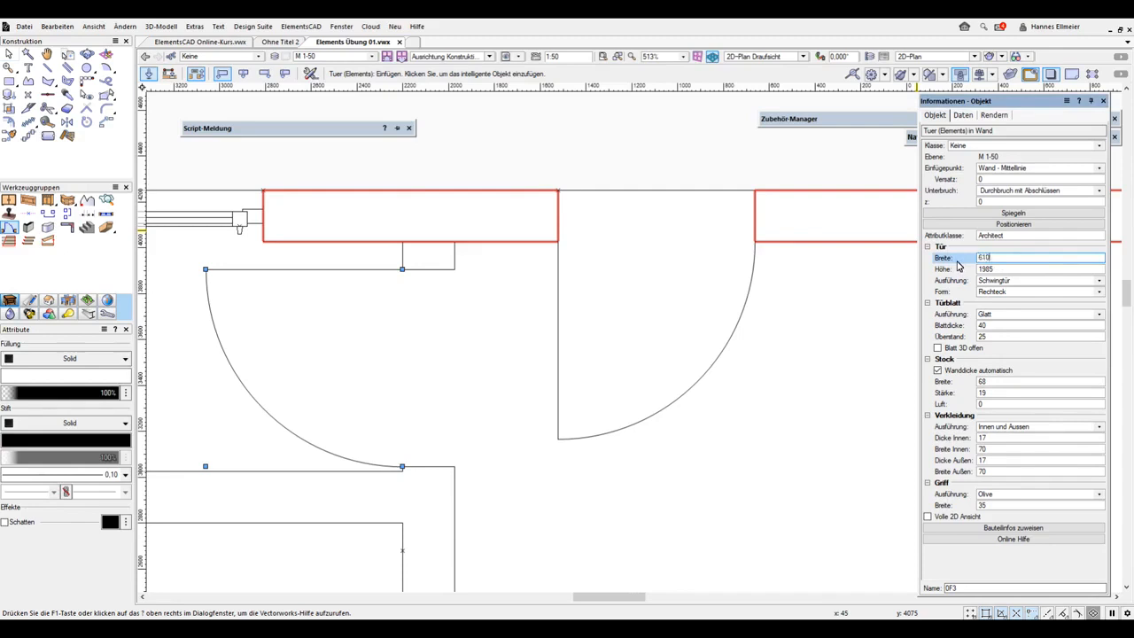
{"action": "key", "text": "Return"}
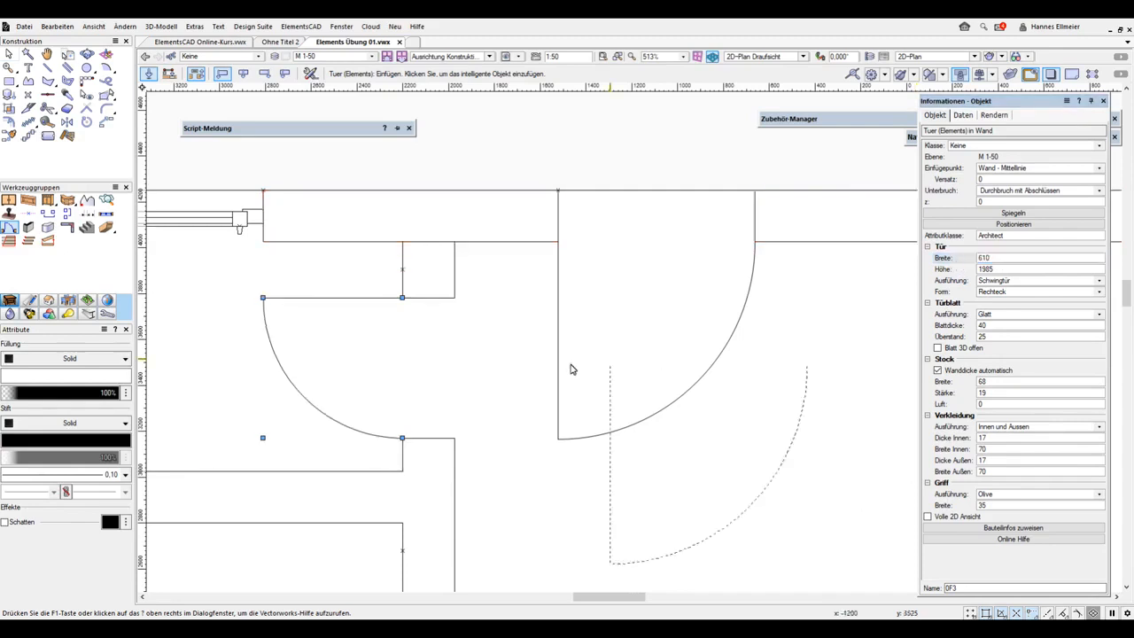
{"action": "left_click", "coordinate": [8, 54]}
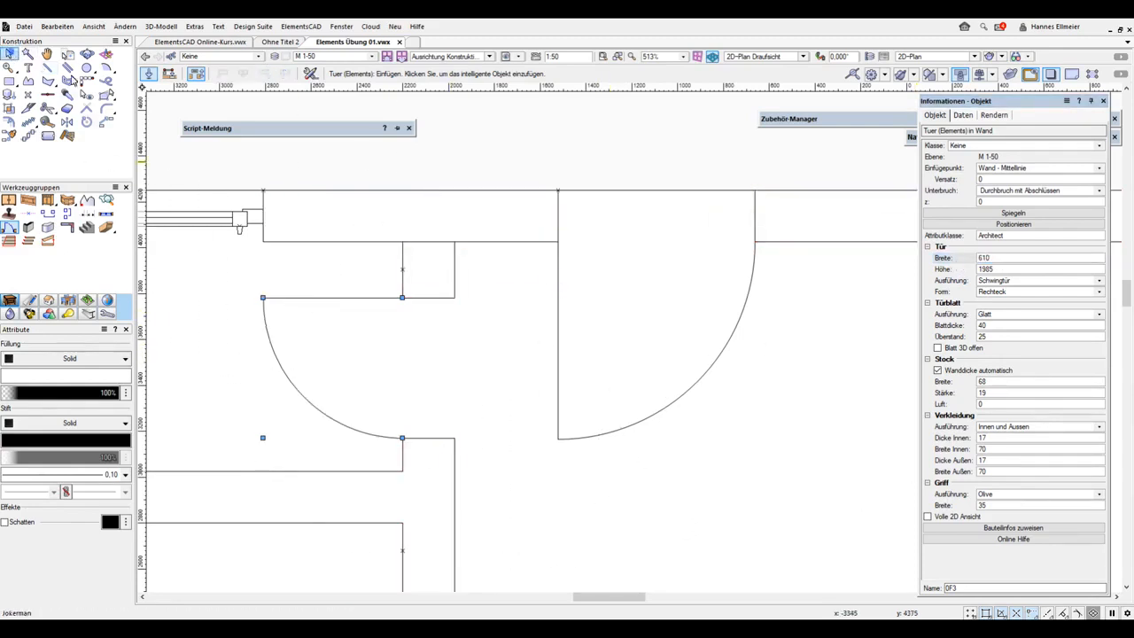
{"action": "scroll", "coordinate": [302, 295], "scroll_direction": "up", "scroll_amount": 2}
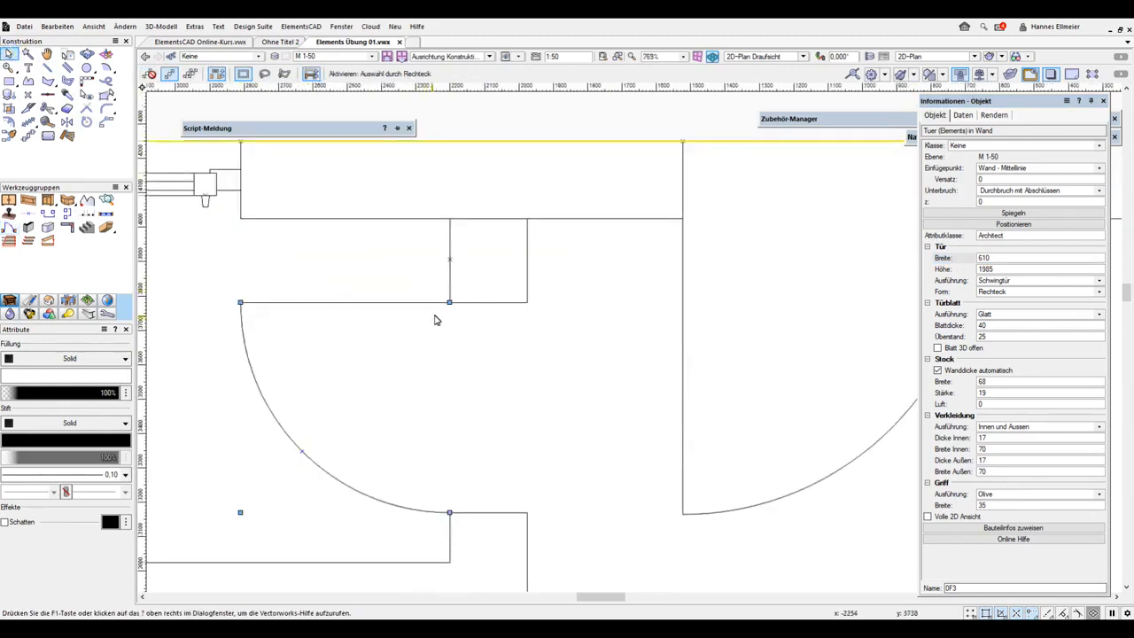
{"action": "left_click_drag", "start_coordinate": [451, 304], "coordinate": [449, 259]}
{"action": "scroll", "coordinate": [469, 329], "scroll_direction": "down", "scroll_amount": 3}
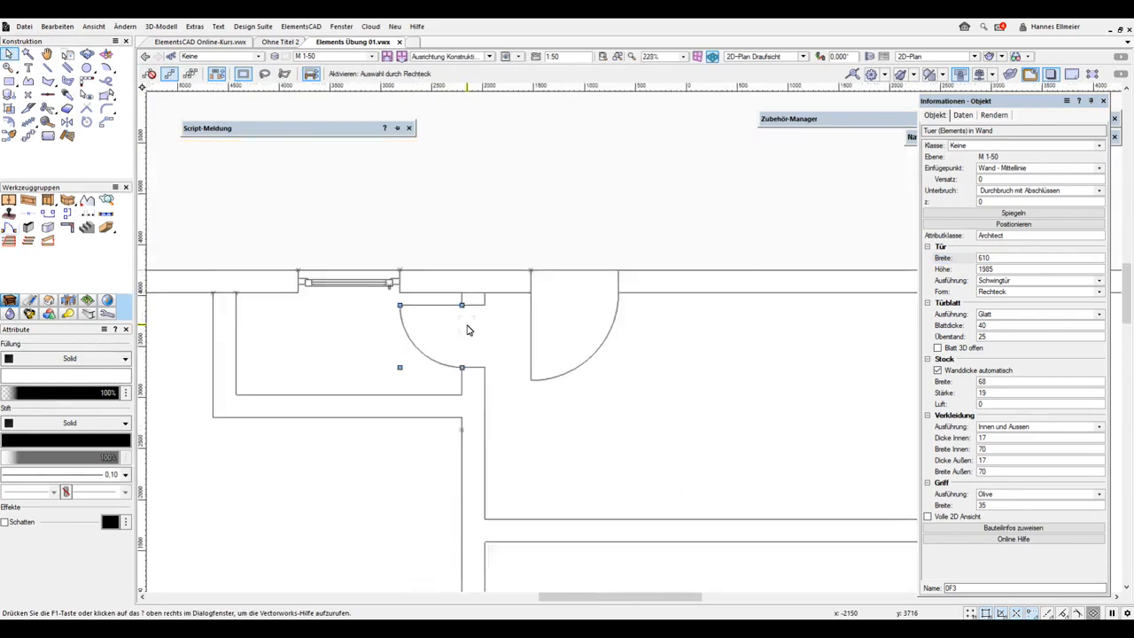
Set the default width in the Tuer (Elements) tool's properties to 735 for the next door.
{"action": "middle_click_drag", "start_coordinate": [476, 455], "coordinate": [446, 381]}
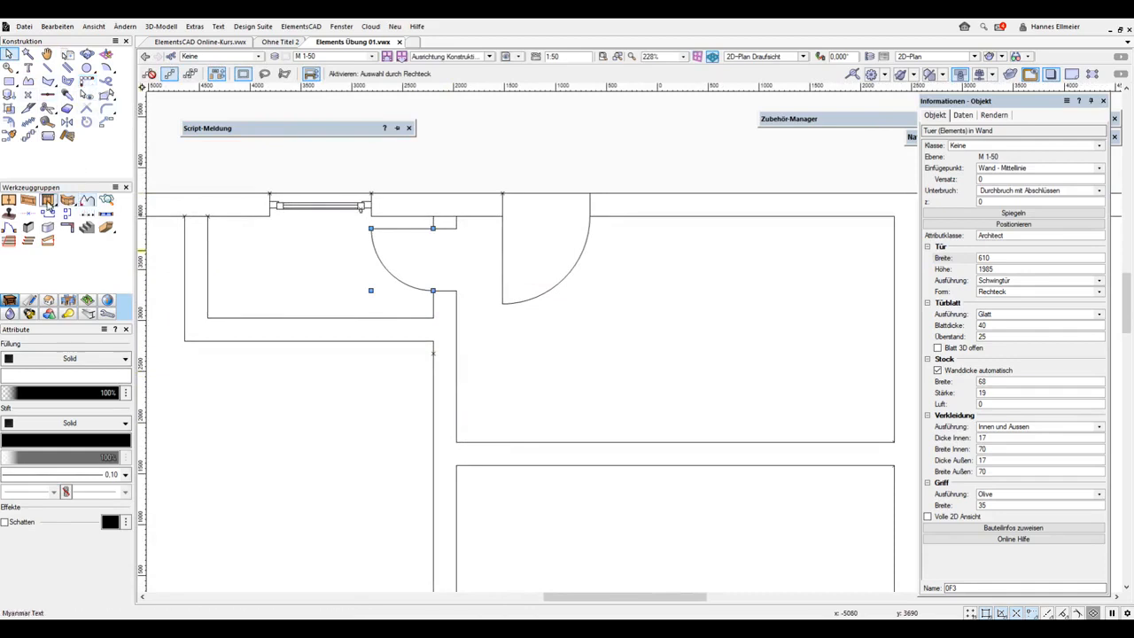
{"action": "left_click", "coordinate": [9, 228]}
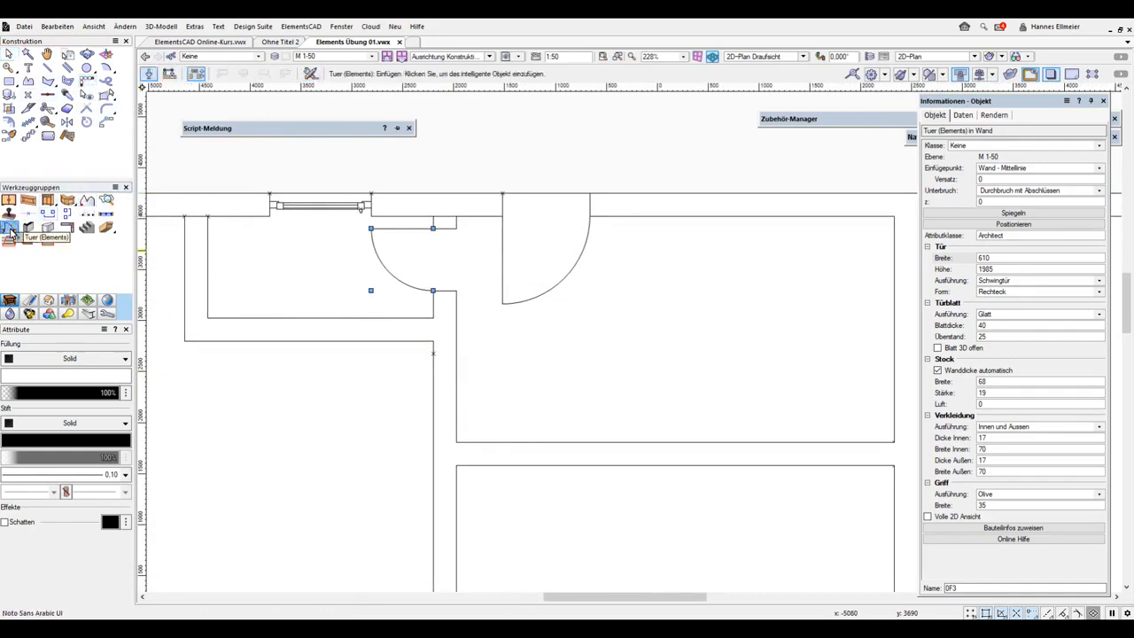
{"action": "left_click", "coordinate": [310, 74]}
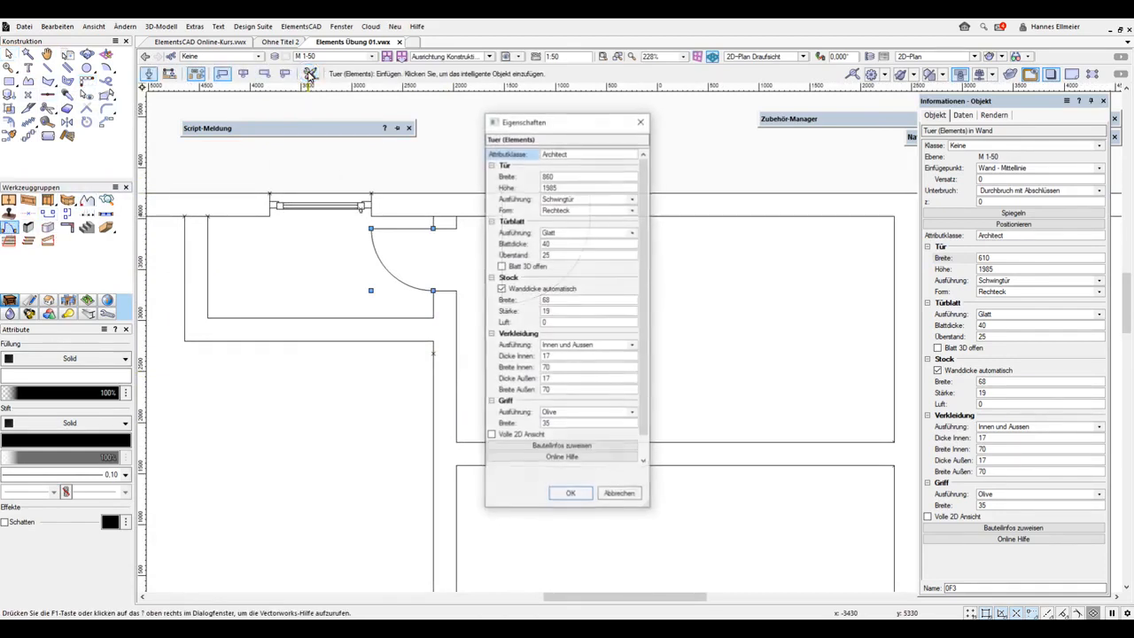
{"action": "double_click", "coordinate": [564, 180]}
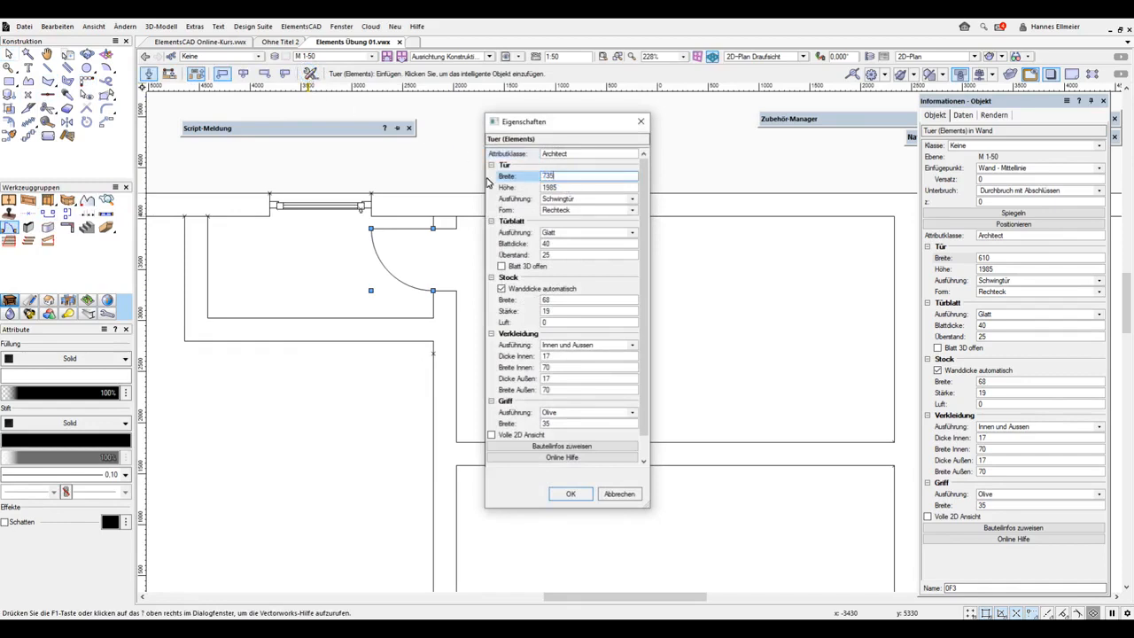
{"action": "key", "text": "Return"}
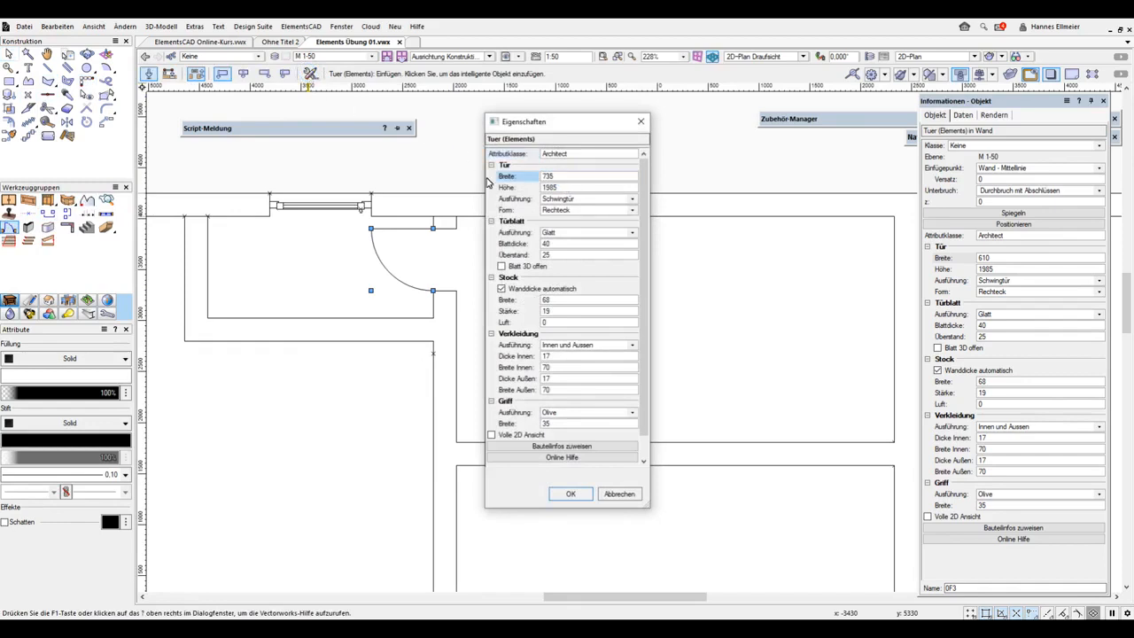
{"action": "left_click", "coordinate": [573, 493]}
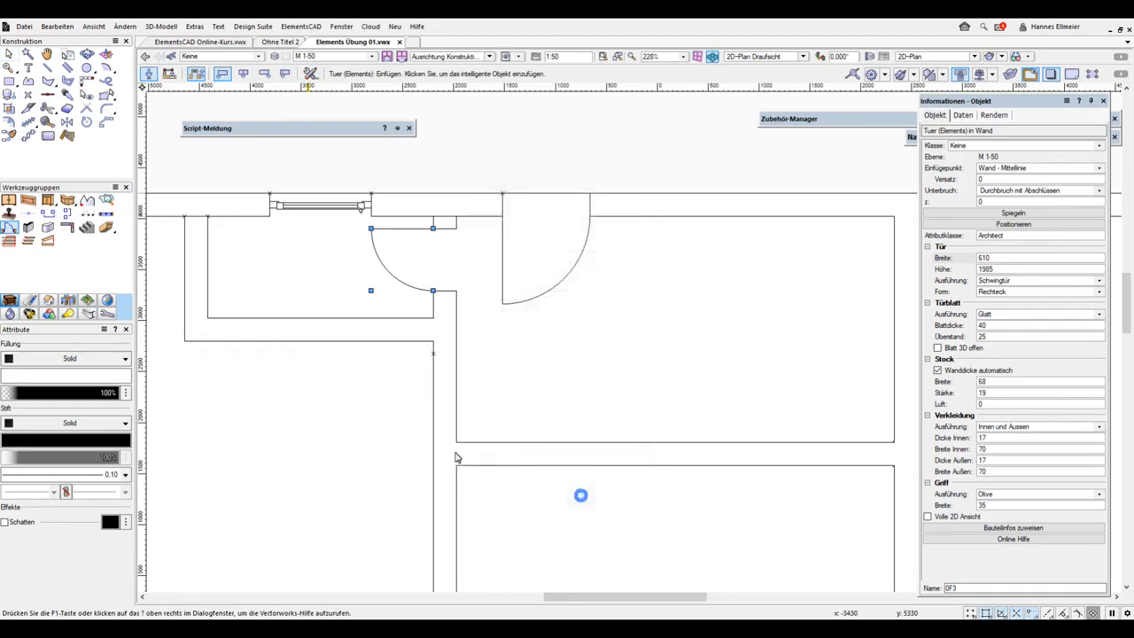
Insert the 735 wide door below the small room, running down from the lower construction point and opening into the large left room.
{"action": "left_click", "coordinate": [433, 354]}
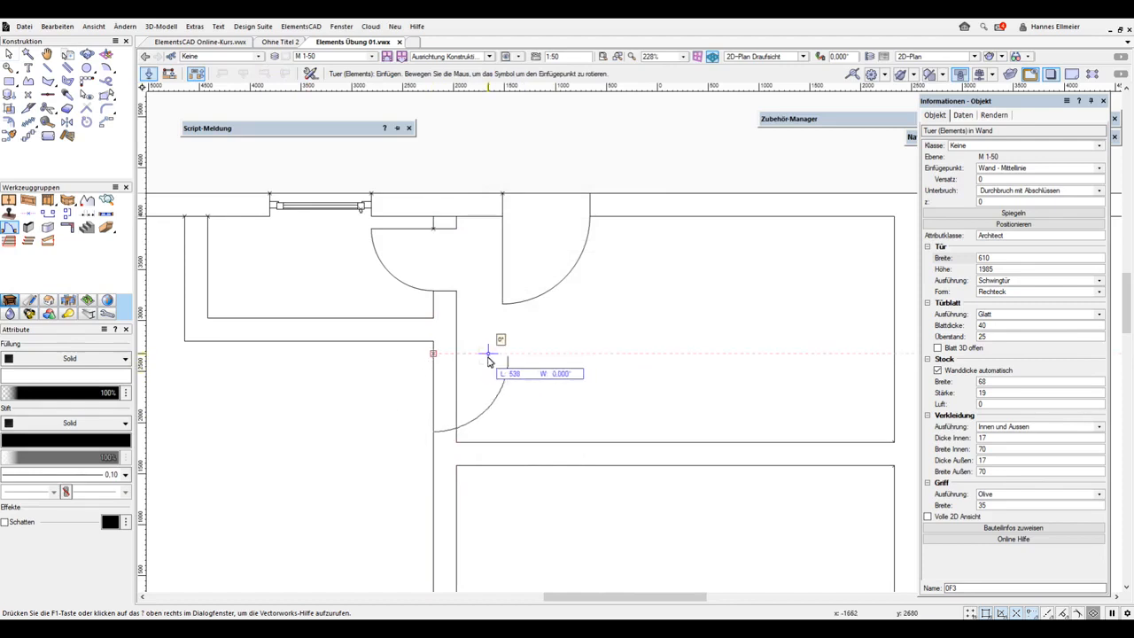
{"action": "key", "text": "x"}
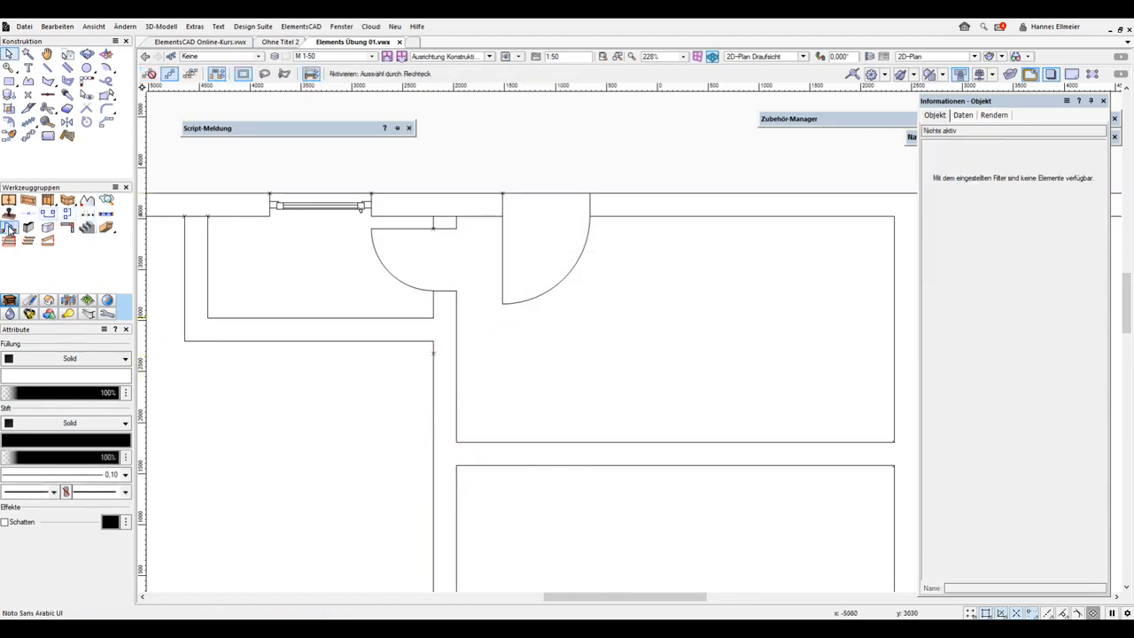
{"action": "scroll", "coordinate": [450, 365], "scroll_direction": "up", "scroll_amount": 3}
{"action": "left_click", "coordinate": [394, 339]}
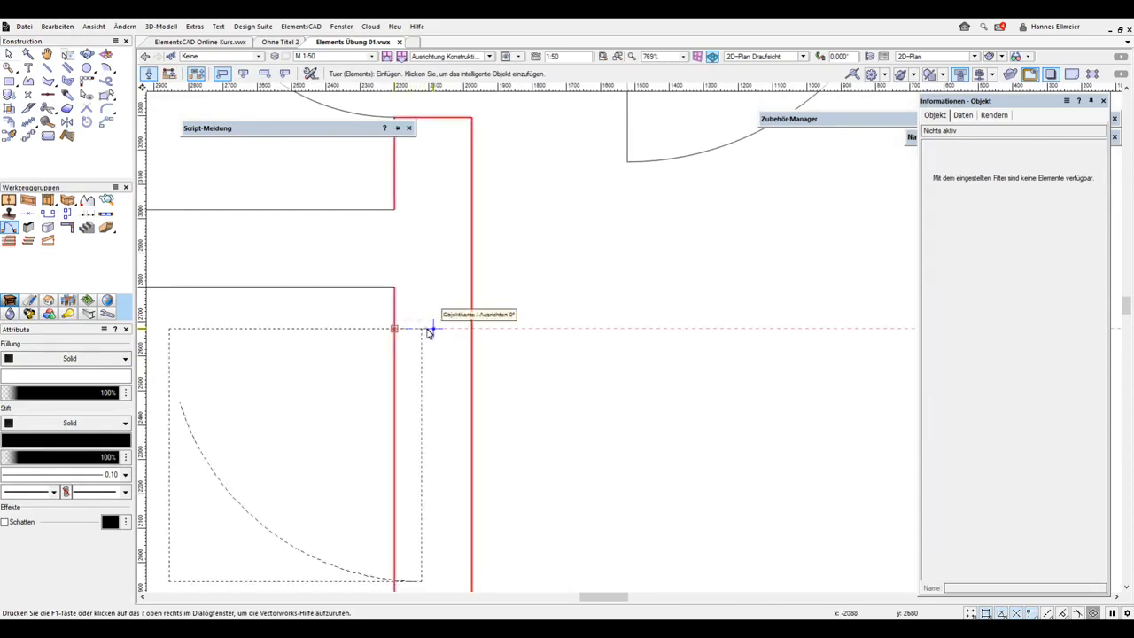
{"action": "left_click", "coordinate": [428, 331]}
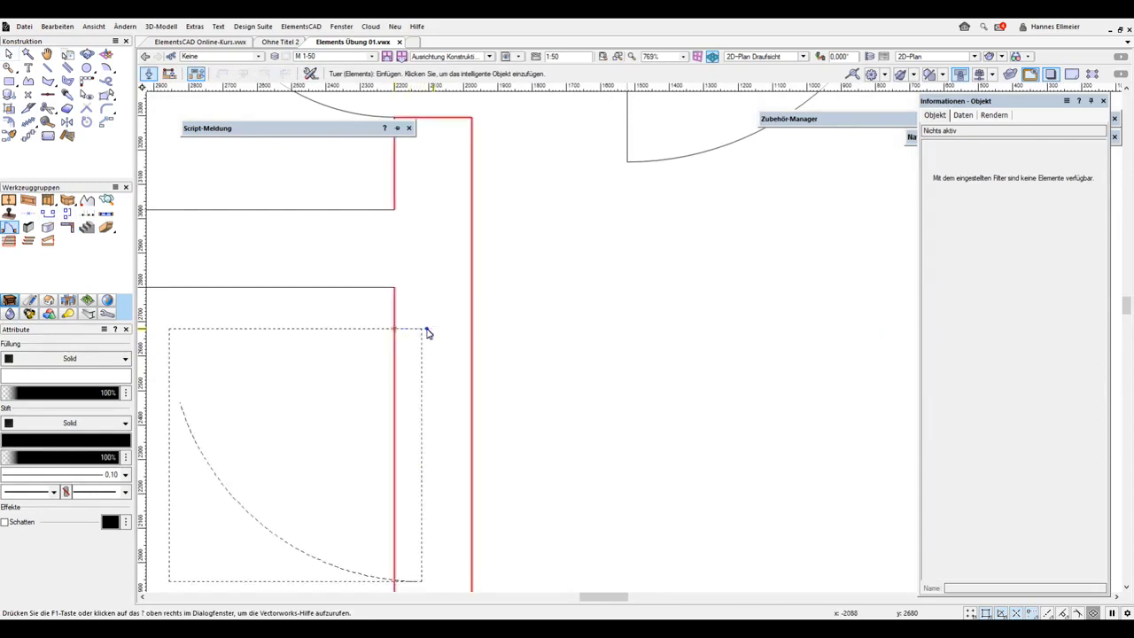
{"action": "left_click", "coordinate": [449, 386]}
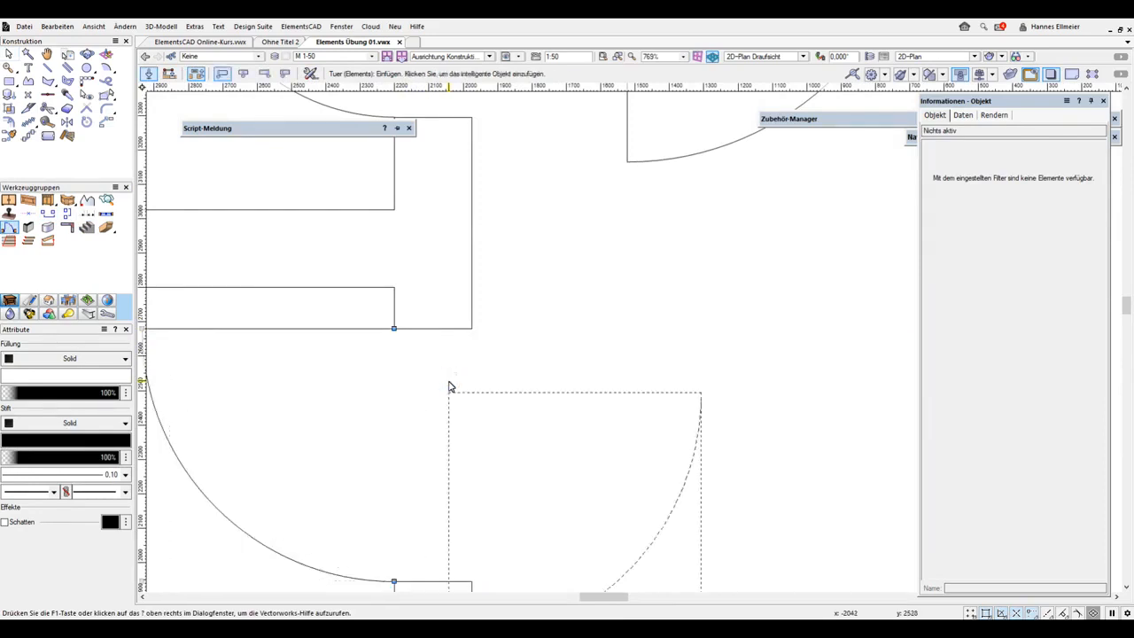
Set the default door width in the Tuer (Elements) tool's properties back to 860.
{"action": "scroll", "coordinate": [450, 386], "scroll_direction": "down", "scroll_amount": 3}
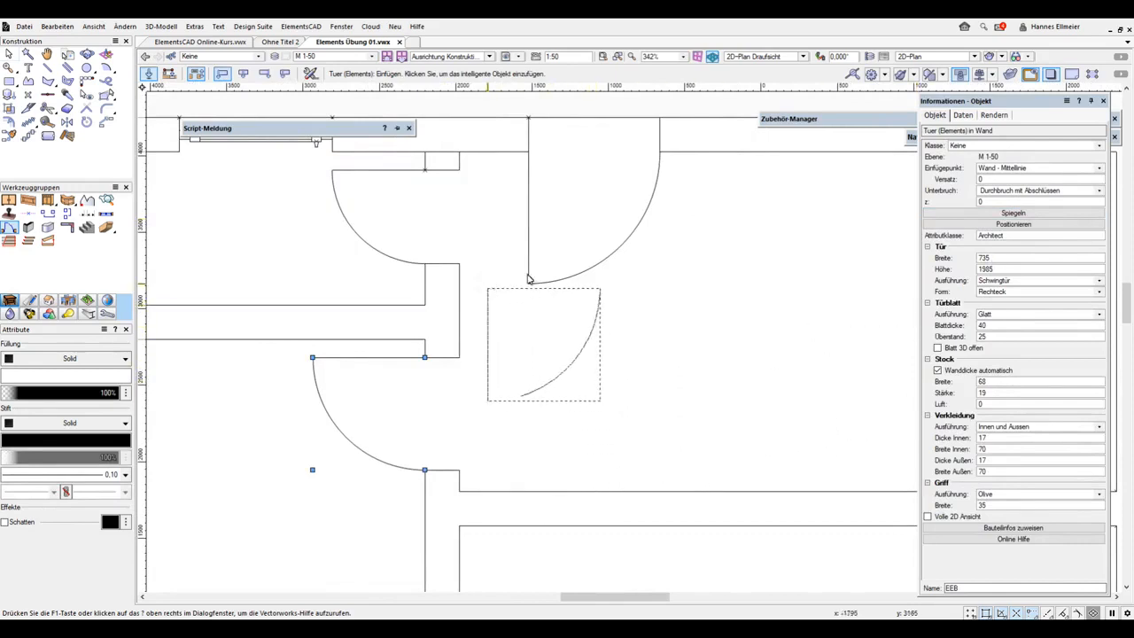
{"action": "left_click", "coordinate": [313, 75]}
{"action": "double_click", "coordinate": [566, 178]}
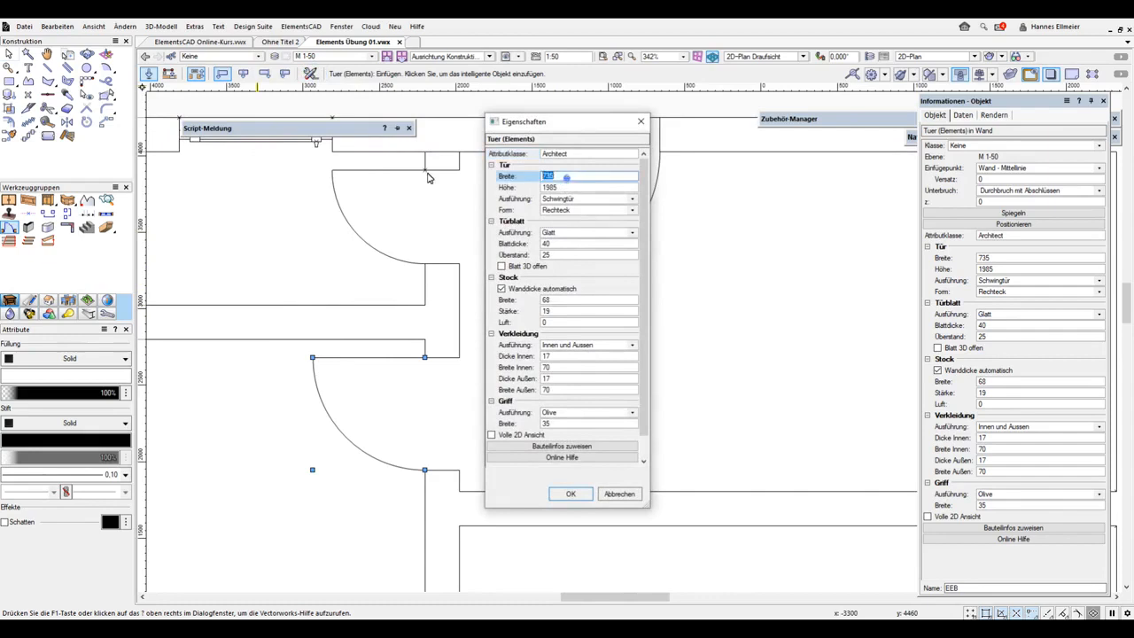
{"action": "type", "text": "860"}
{"action": "key", "text": "Return"}
{"action": "left_click", "coordinate": [571, 493]}
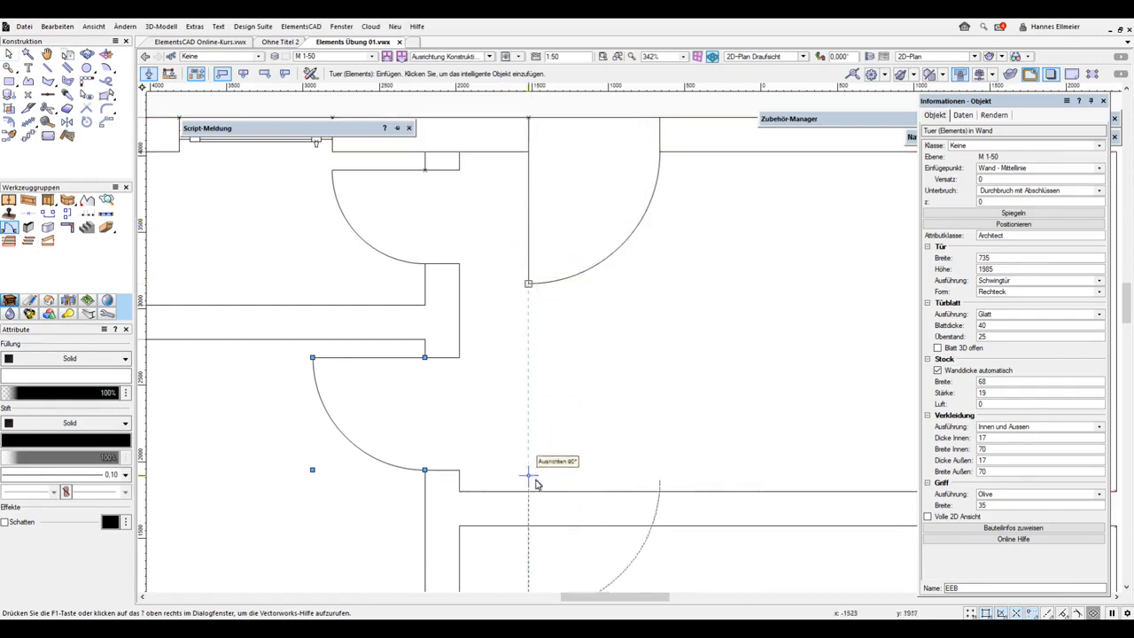
Insert the 860 wide door in the hall's lower wall, aligned with the entrance door's hinge side and opening into the middle room.
{"action": "double_click", "coordinate": [536, 506]}
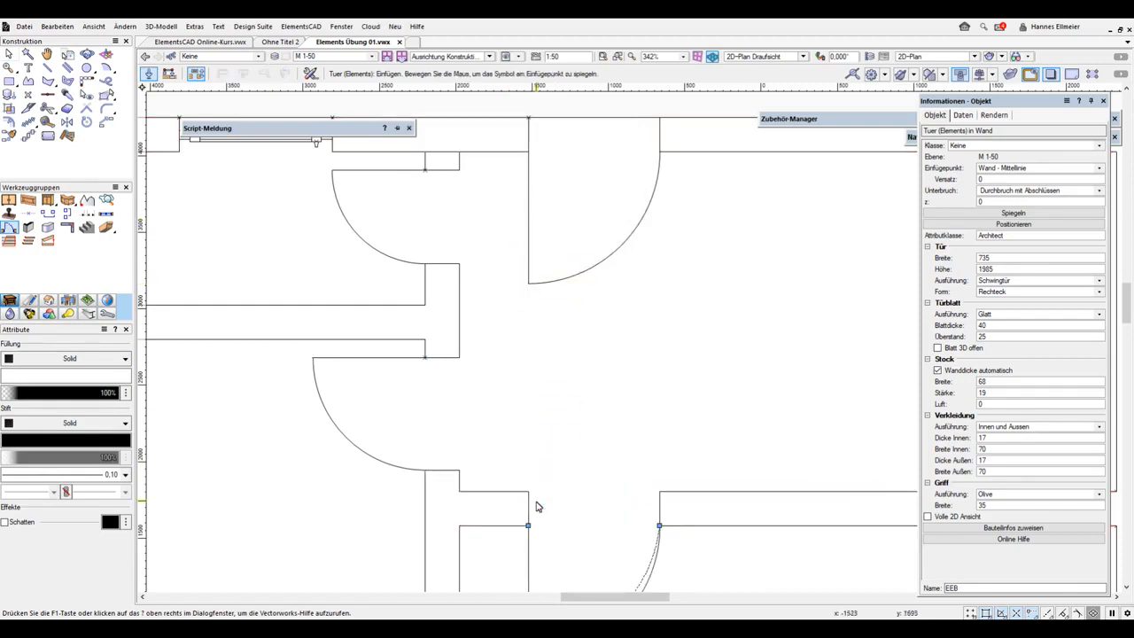
{"action": "scroll", "coordinate": [561, 384], "scroll_direction": "down", "scroll_amount": 2}
{"action": "scroll", "coordinate": [561, 386], "scroll_direction": "down", "scroll_amount": 1}
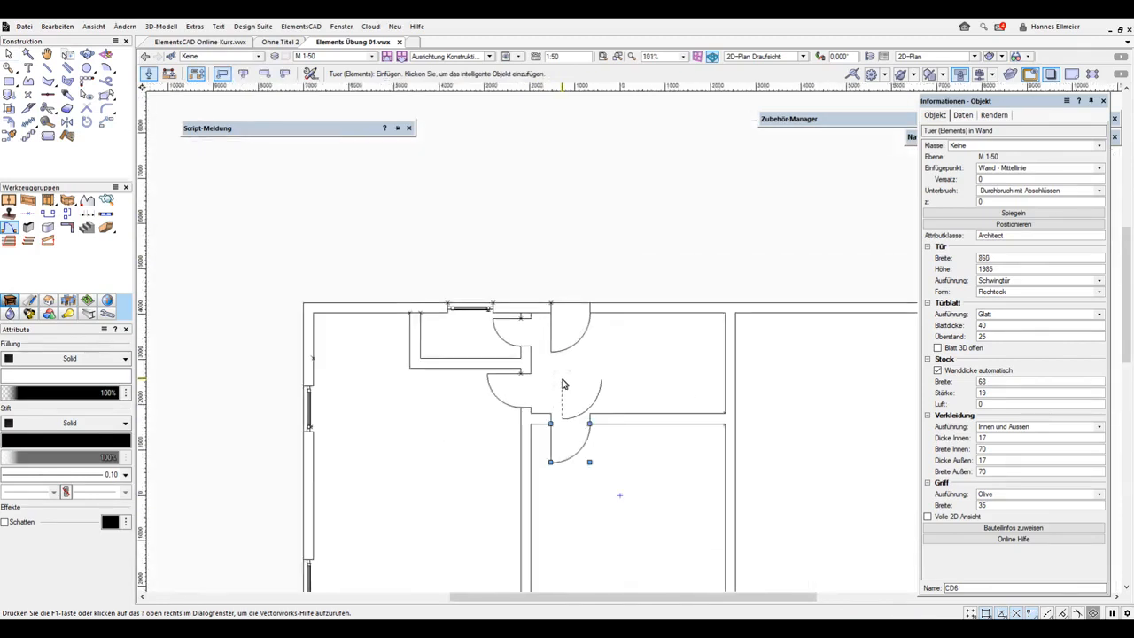